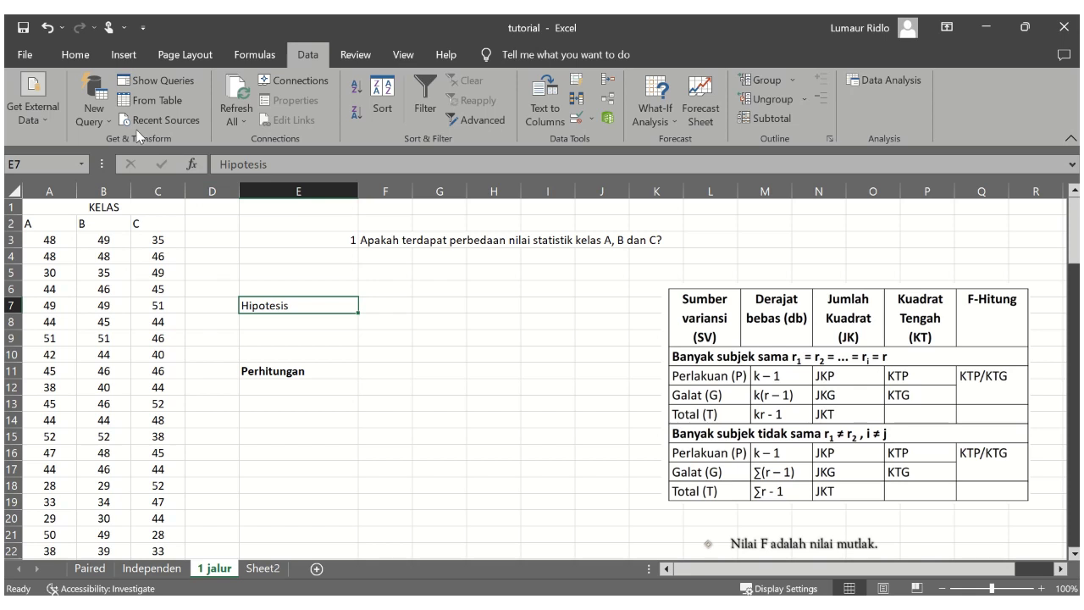
Step: Make the "Hipotesis" heading in cell E7 bold
click(88, 65)
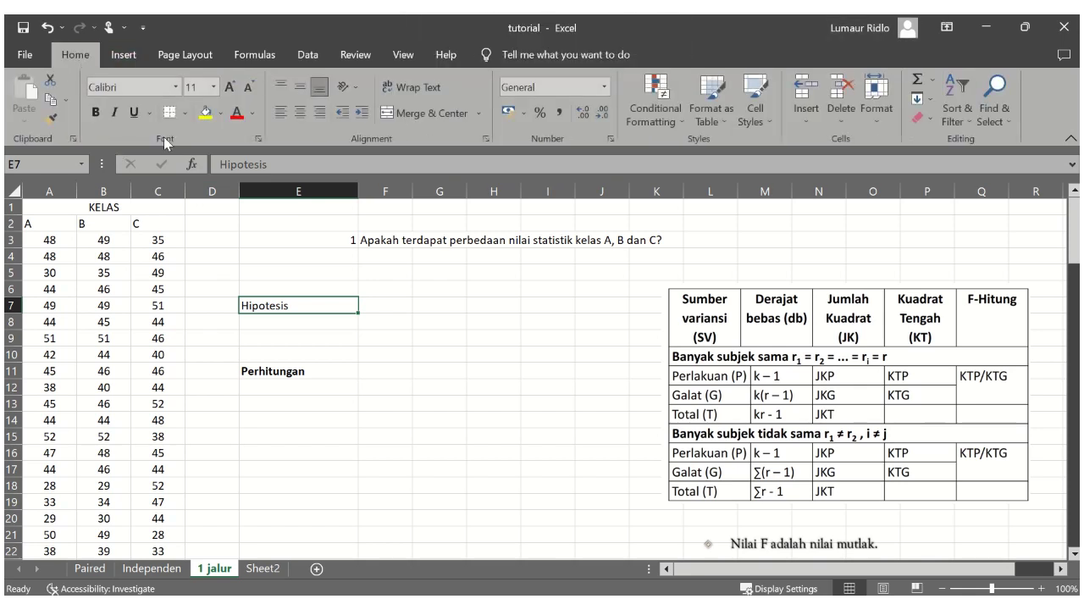
click(96, 114)
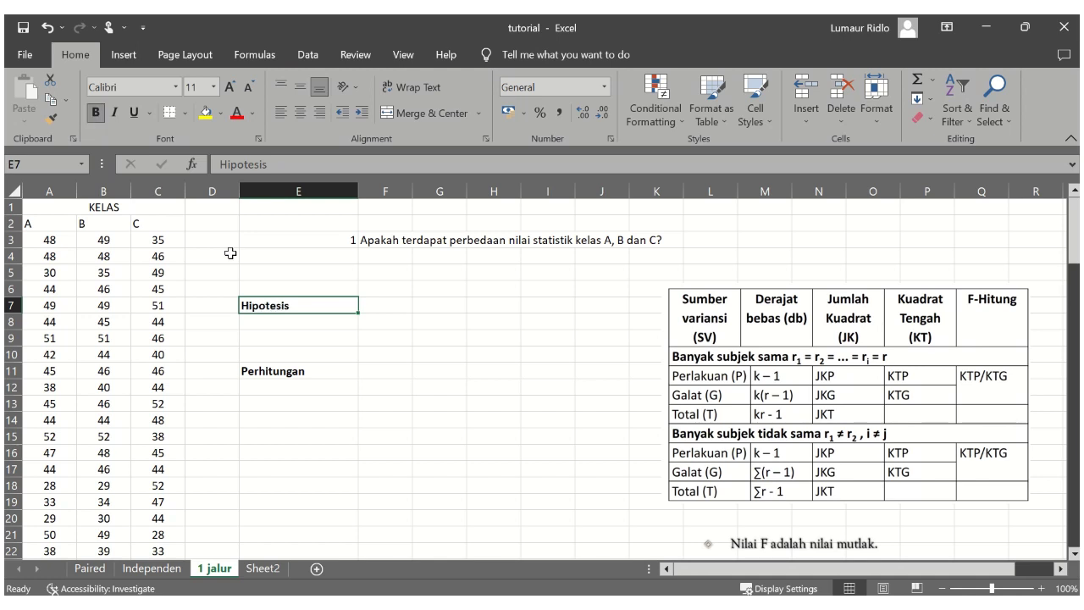
click(429, 372)
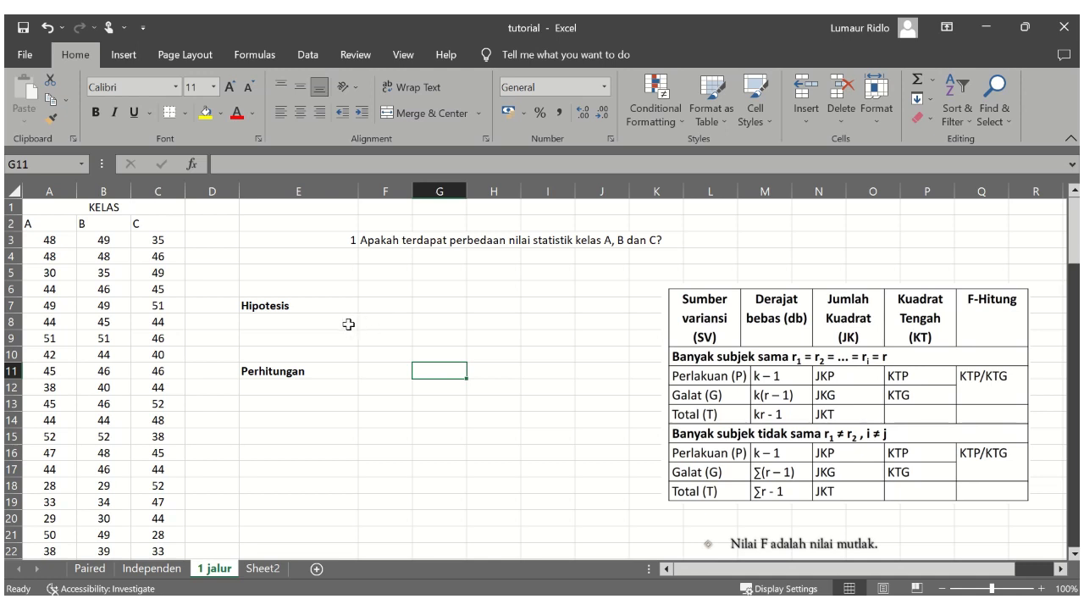
Step: Enter the label H0 in cell E8, under the Hipotesis heading
click(275, 323)
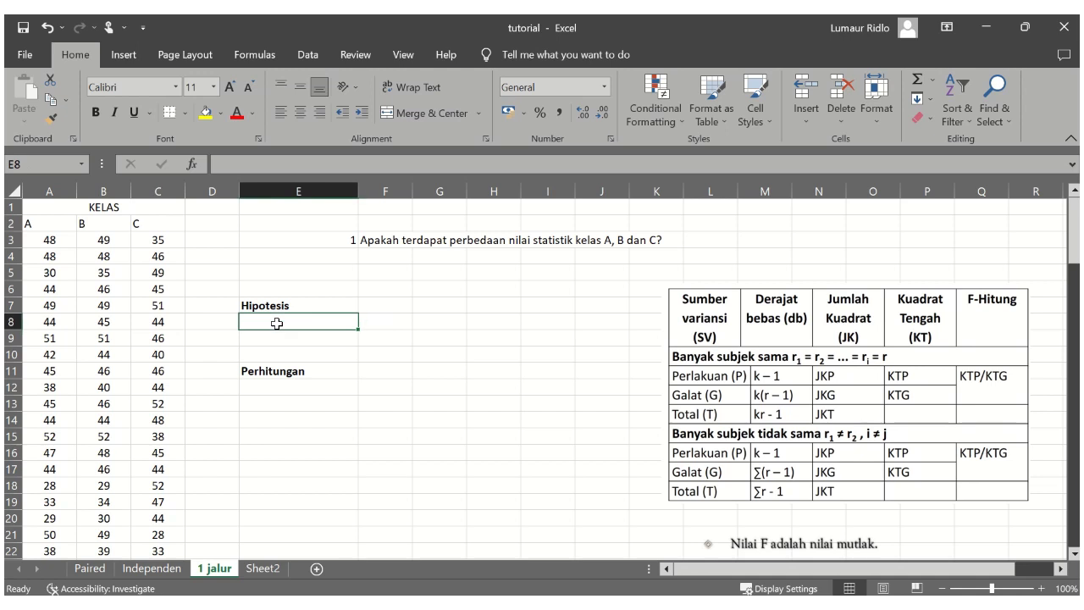
text(Hipote)
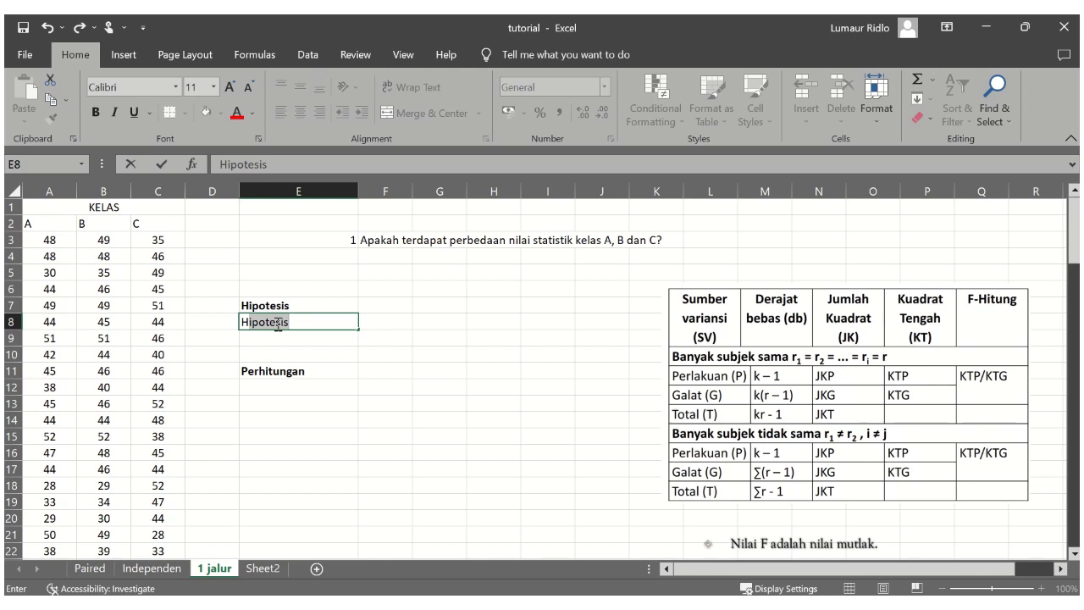
text(0)
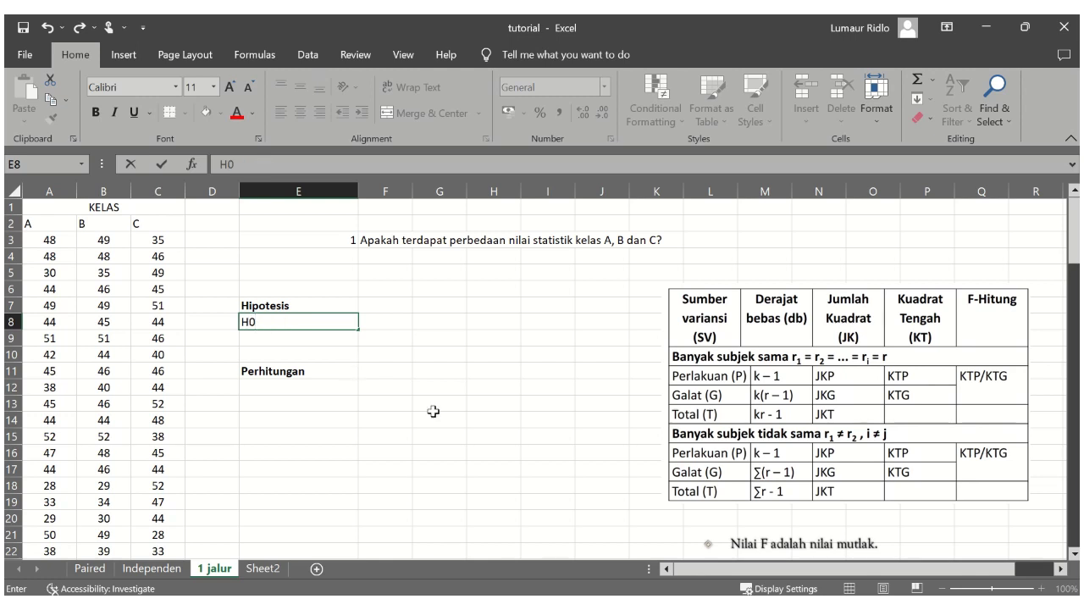
click(392, 323)
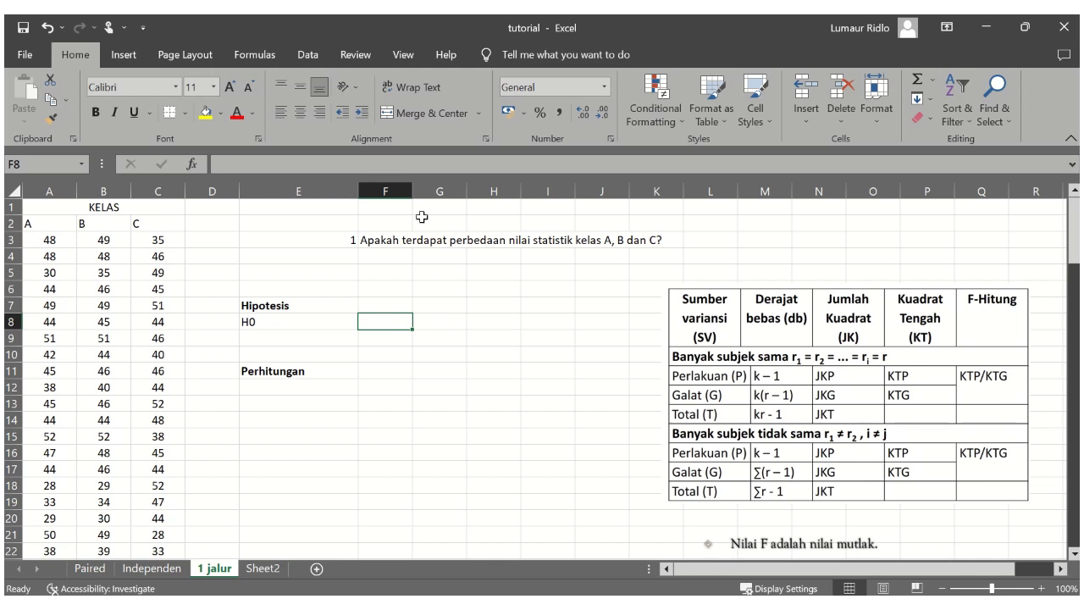
Step: Copy the research question from cell F3 and paste it as values into F8, beside the H0 label
right_click(371, 236)
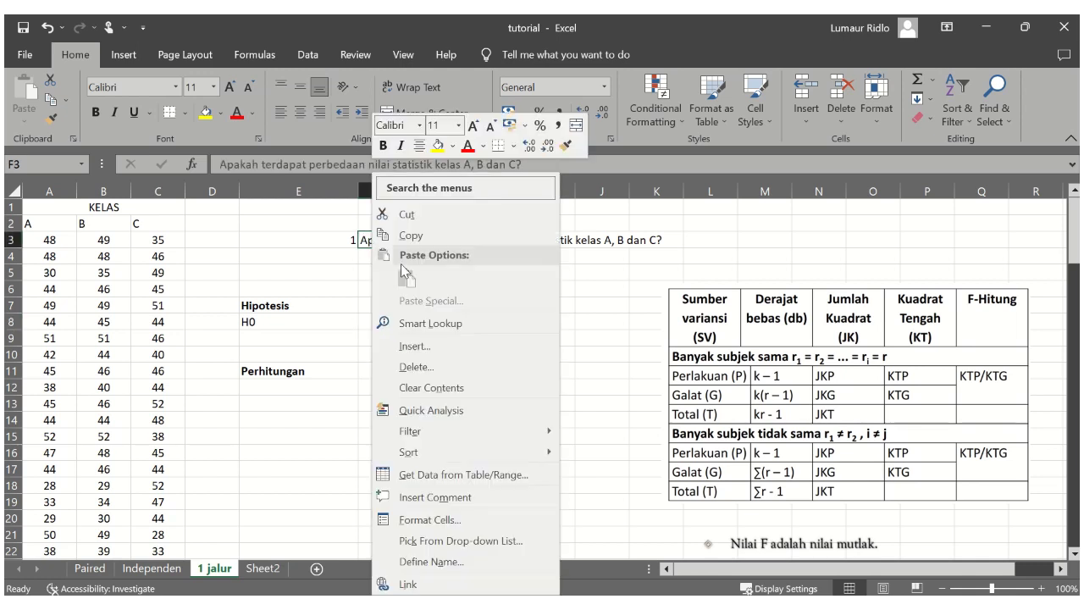
click(413, 240)
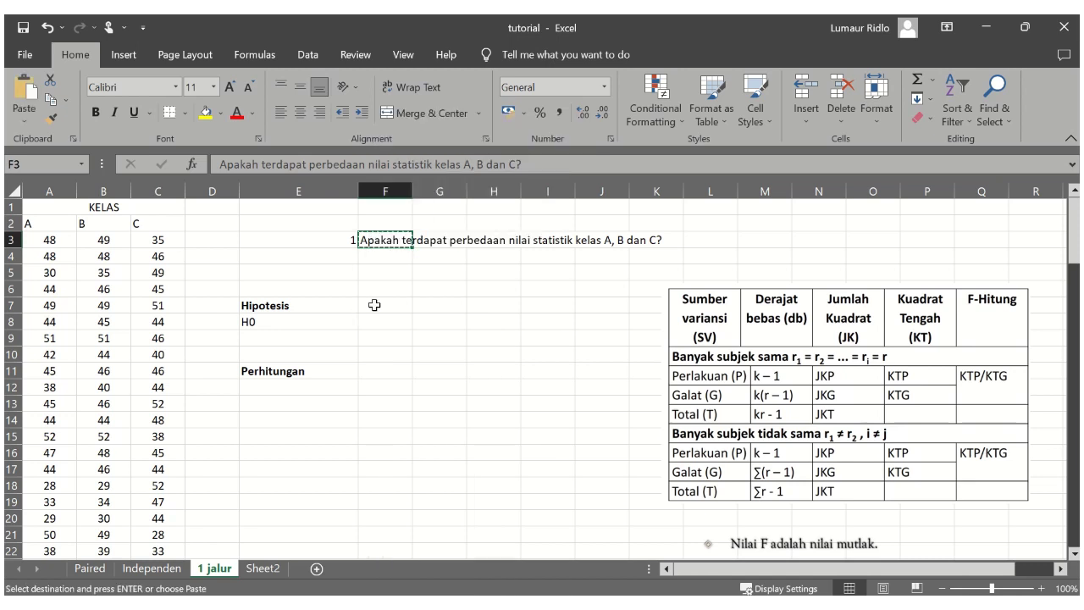
right_click(374, 307)
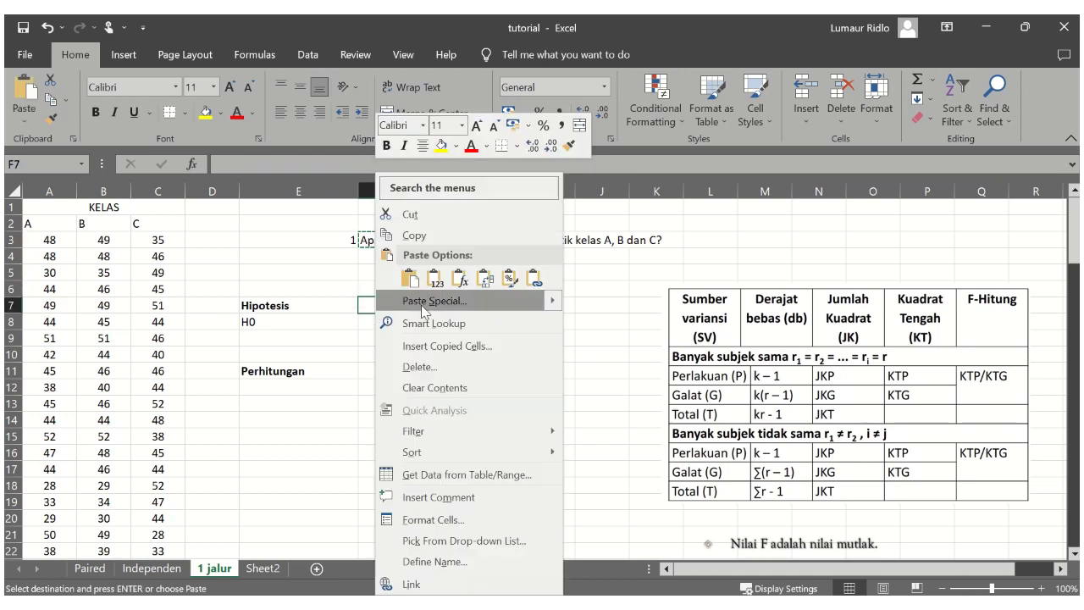
click(349, 324)
click(366, 321)
right_click(366, 321)
click(428, 275)
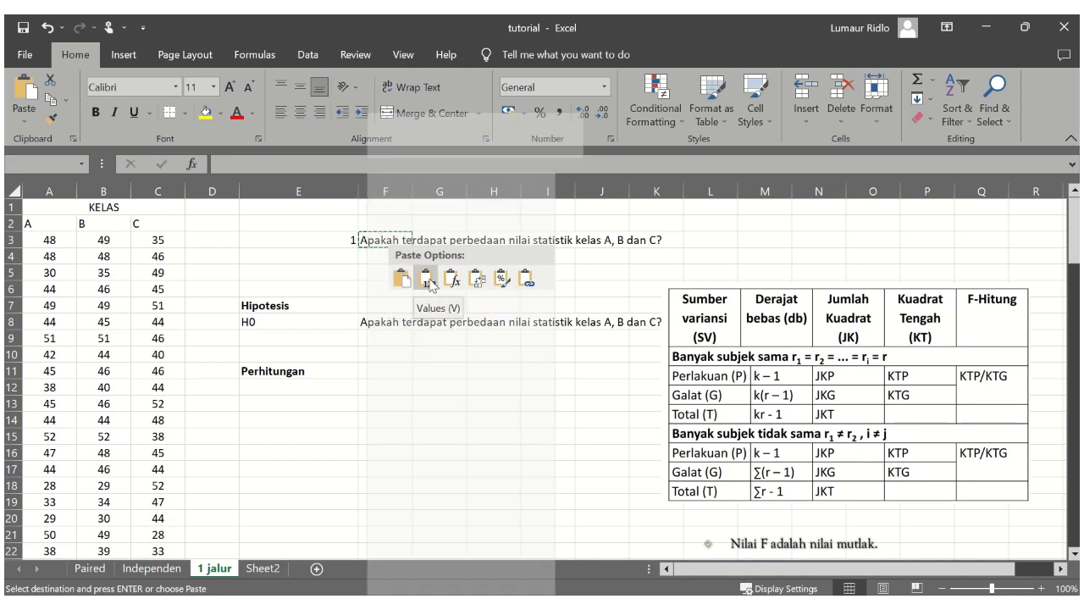
Step: Reword the sentence in F8 to read "tidak terdapat perbedaan nilai statistik kelas A, B dan C"
double_click(403, 321)
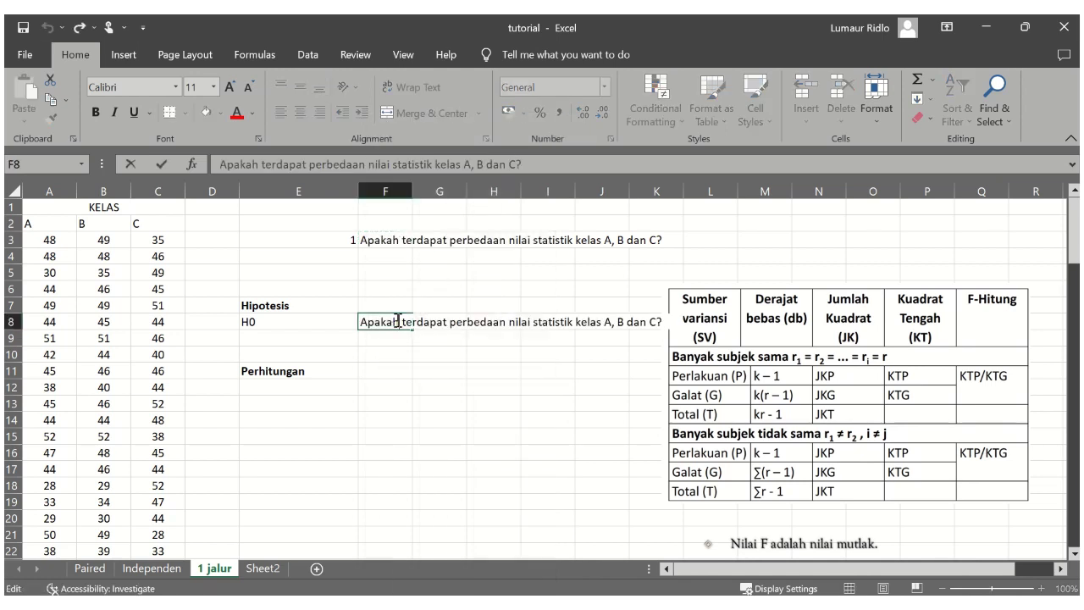
drag(405, 321, 359, 321)
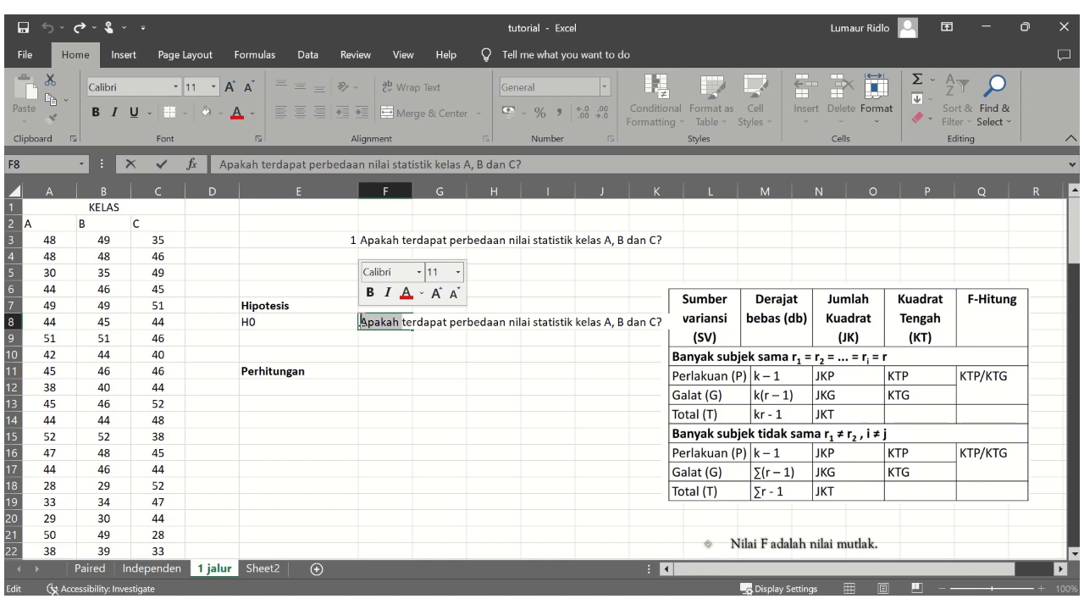
key(BackSpace)
text(tidak)
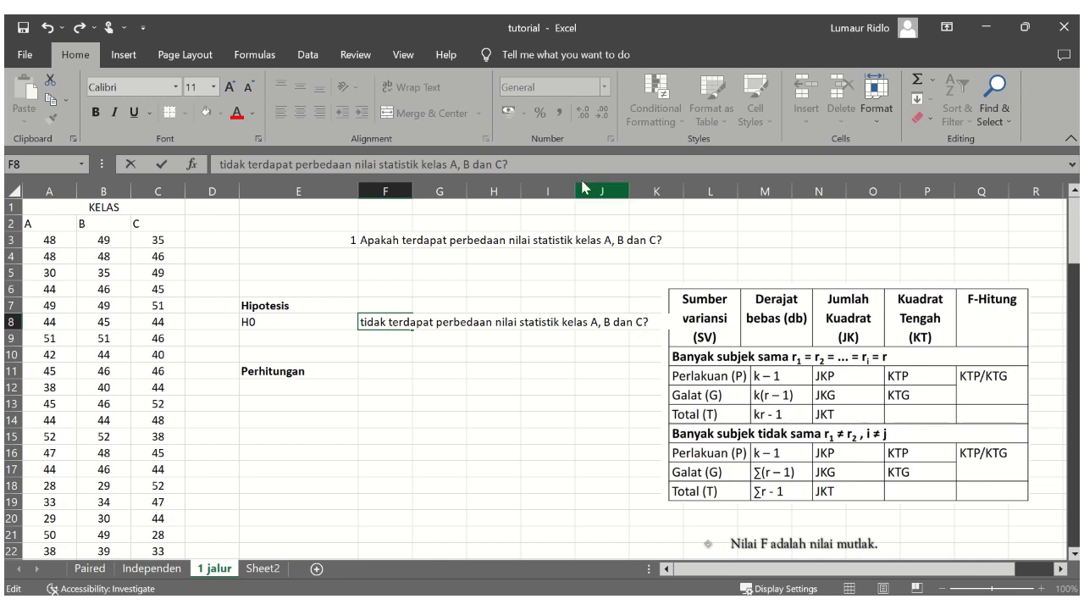
key(BackSpace)
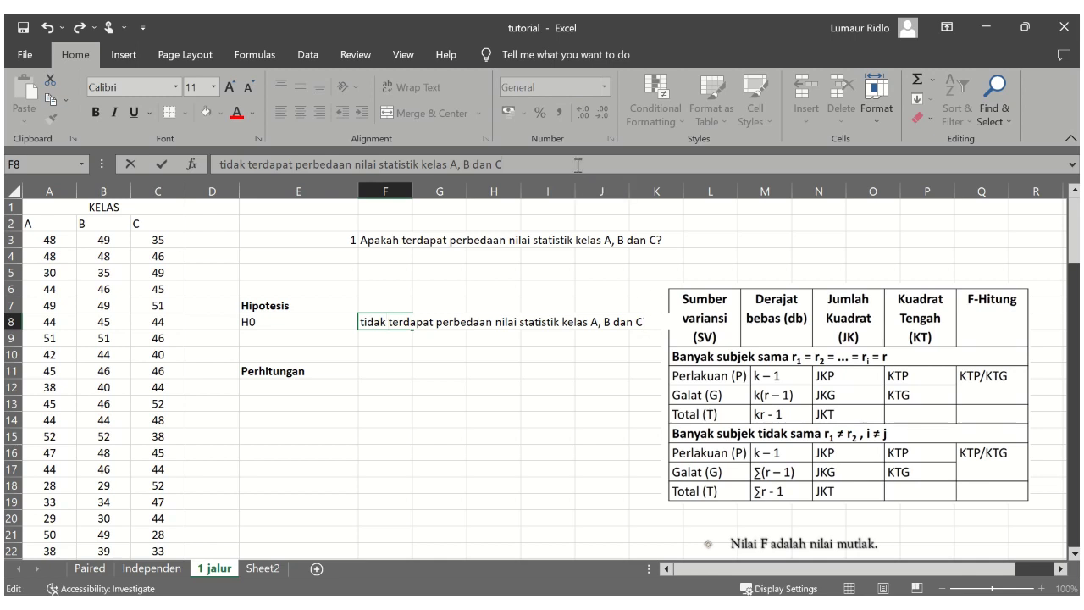
click(406, 337)
Step: Enter the label H1 in cell E9 and fill the H0 statement from F8 down into F9
click(300, 339)
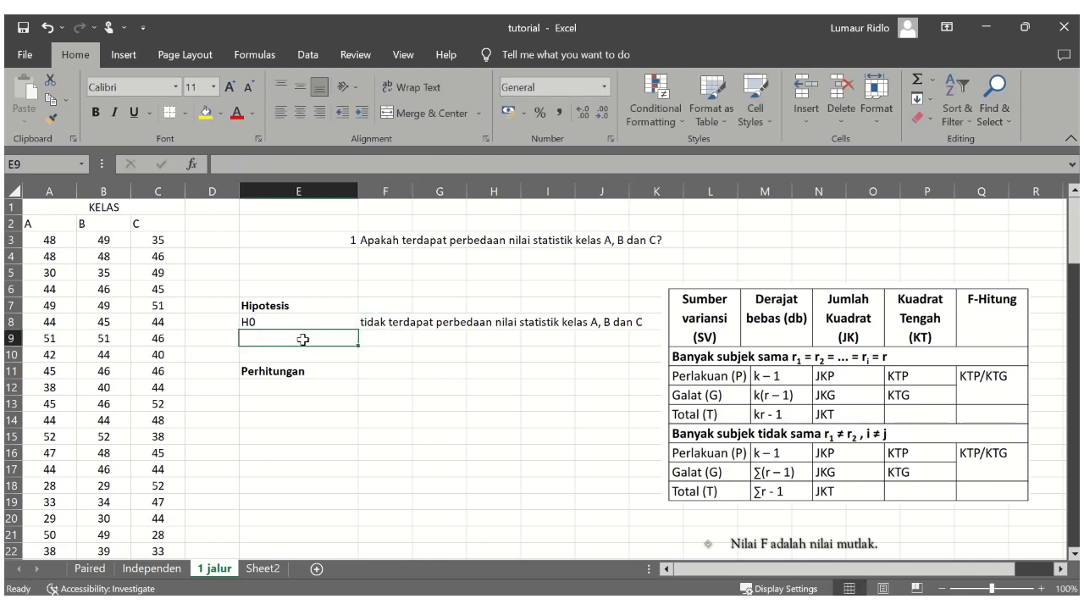
text(H1)
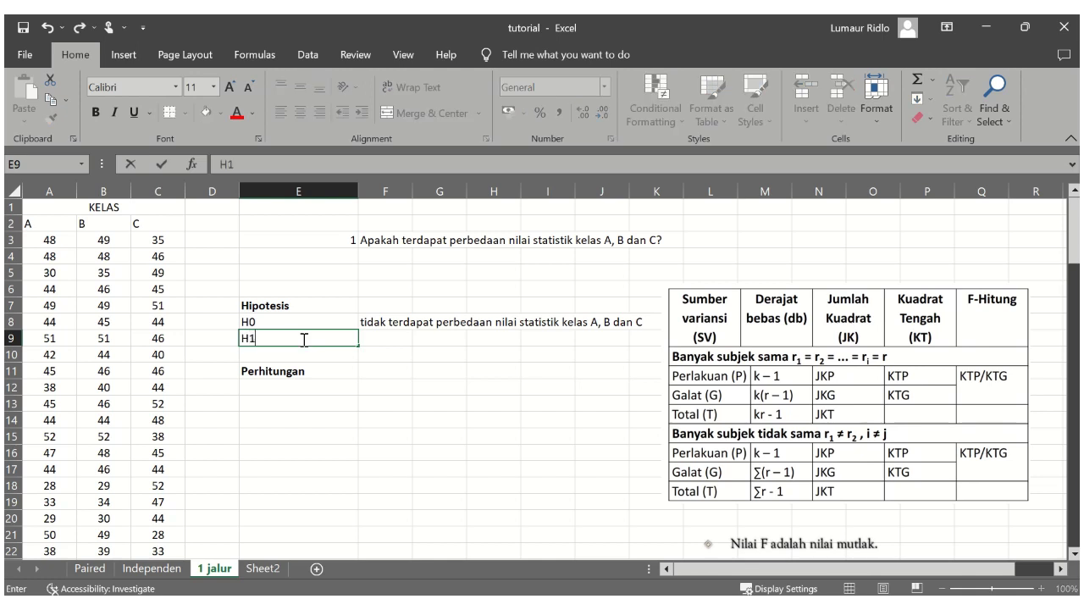
click(398, 354)
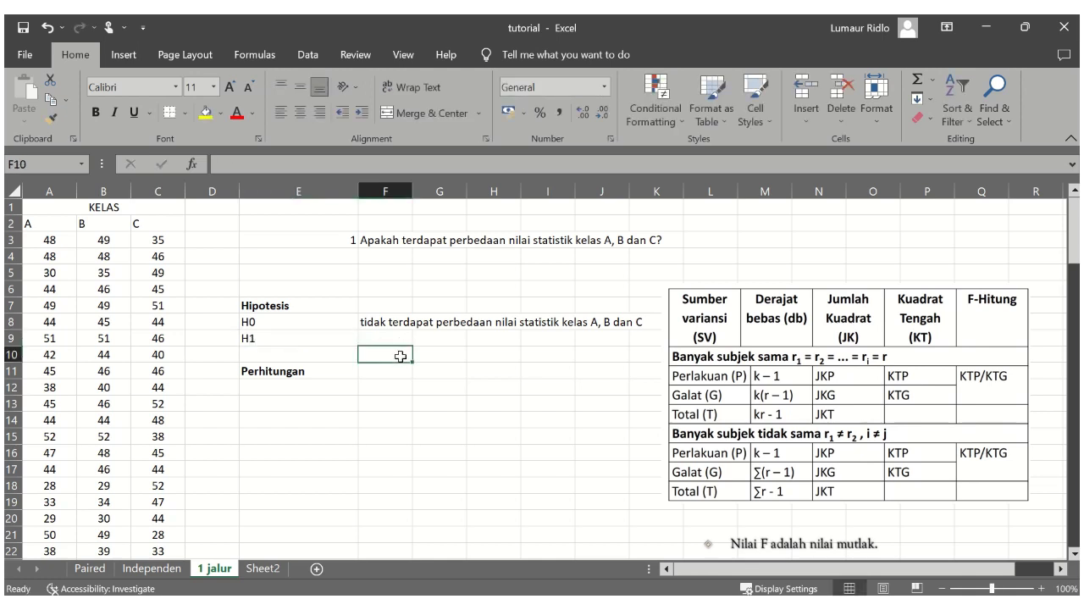
click(369, 322)
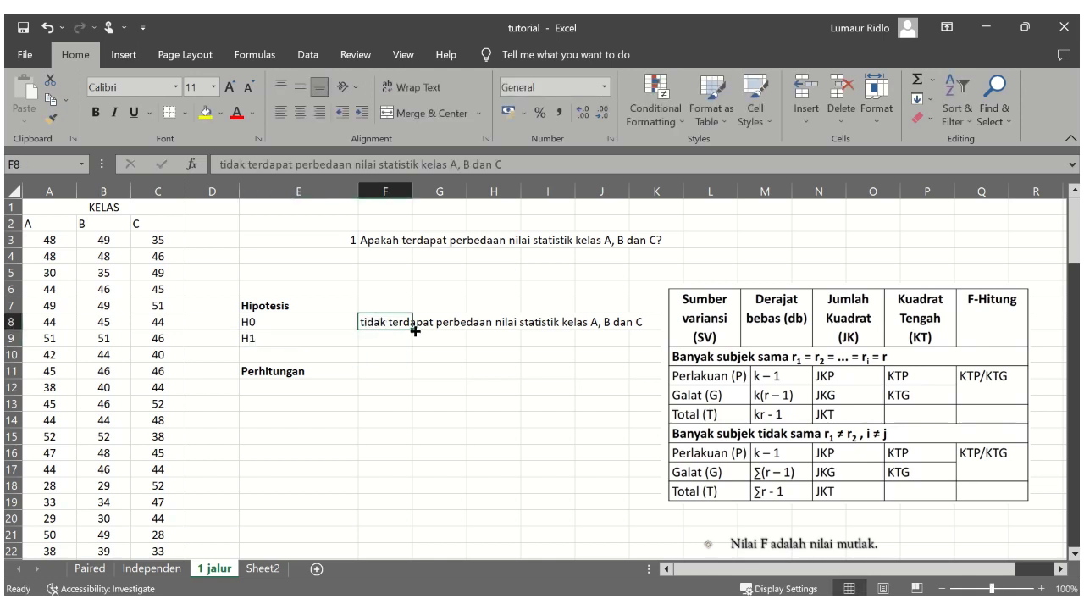
drag(412, 328, 406, 354)
click(416, 387)
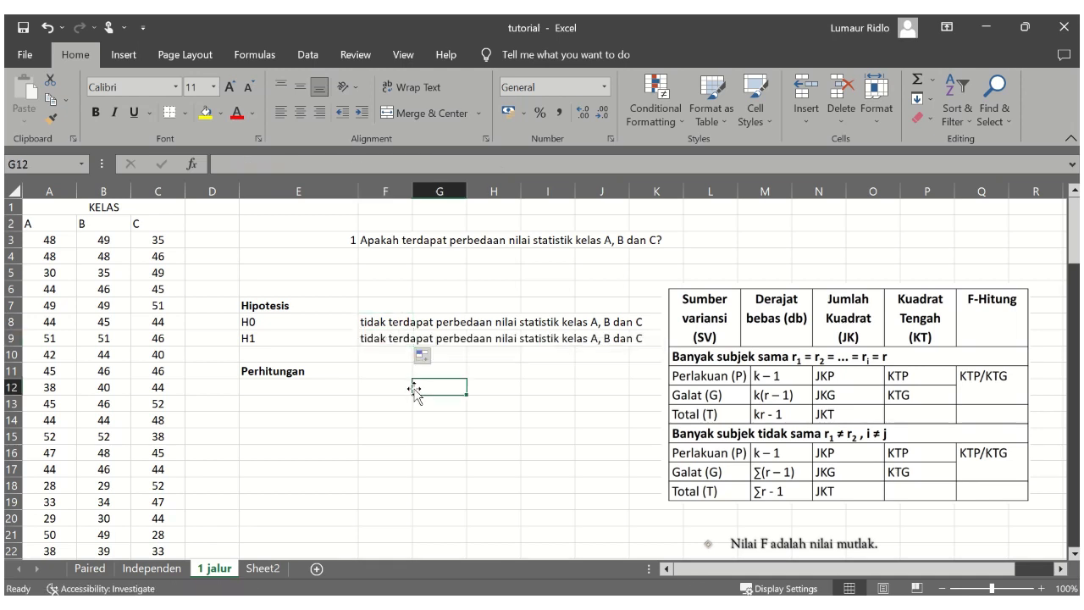
Step: Reword the H1 statement in F9 to read "terdapat perbedaan nilai statistik kelas A, B atau C"
double_click(388, 339)
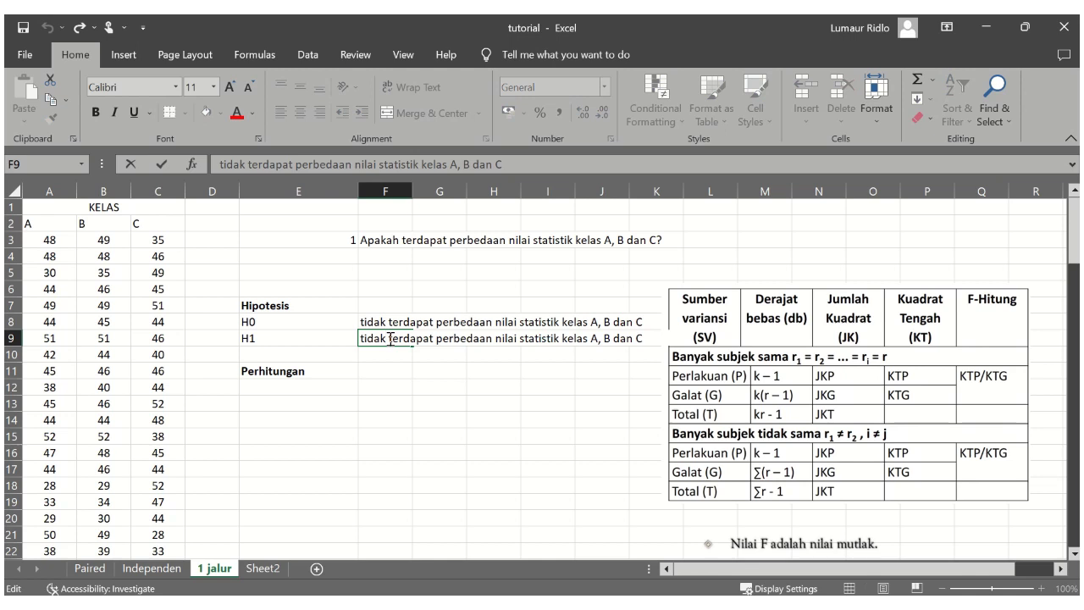
drag(391, 340, 342, 339)
key(BackSpace)
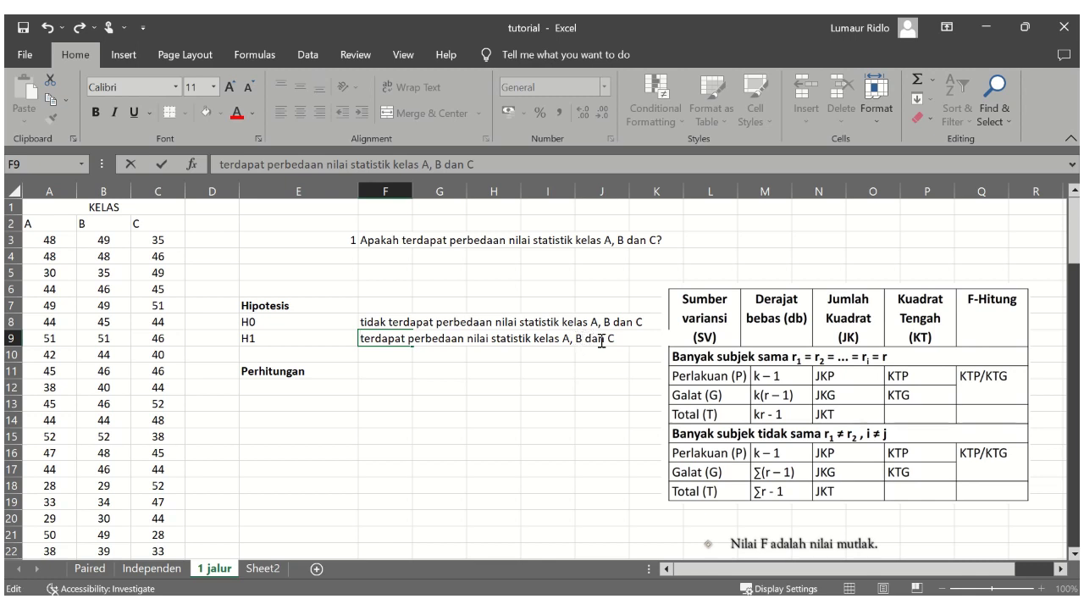
drag(586, 340, 603, 340)
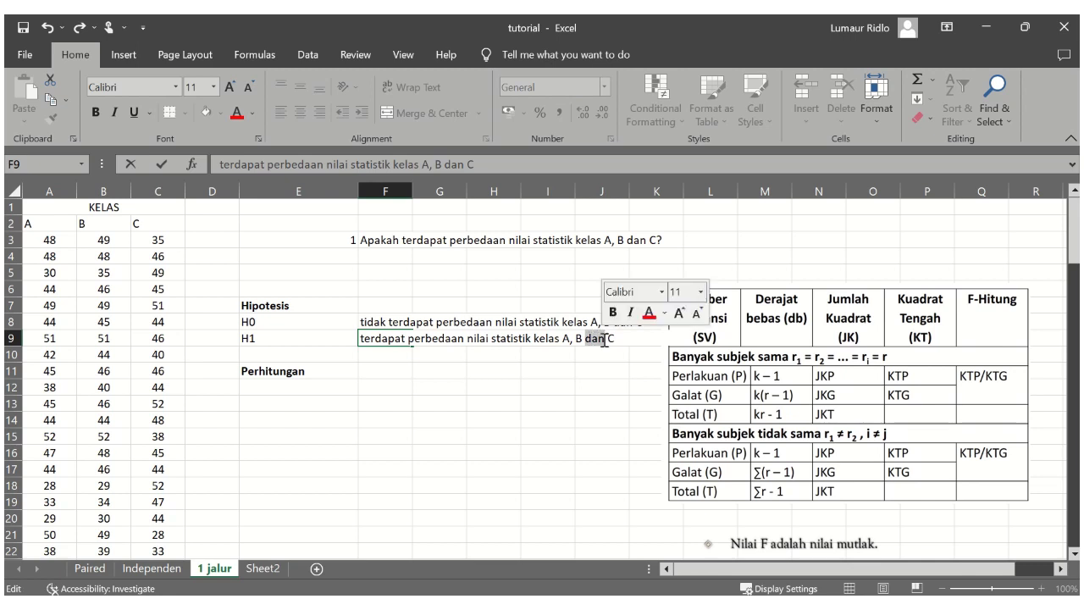
text(atu)
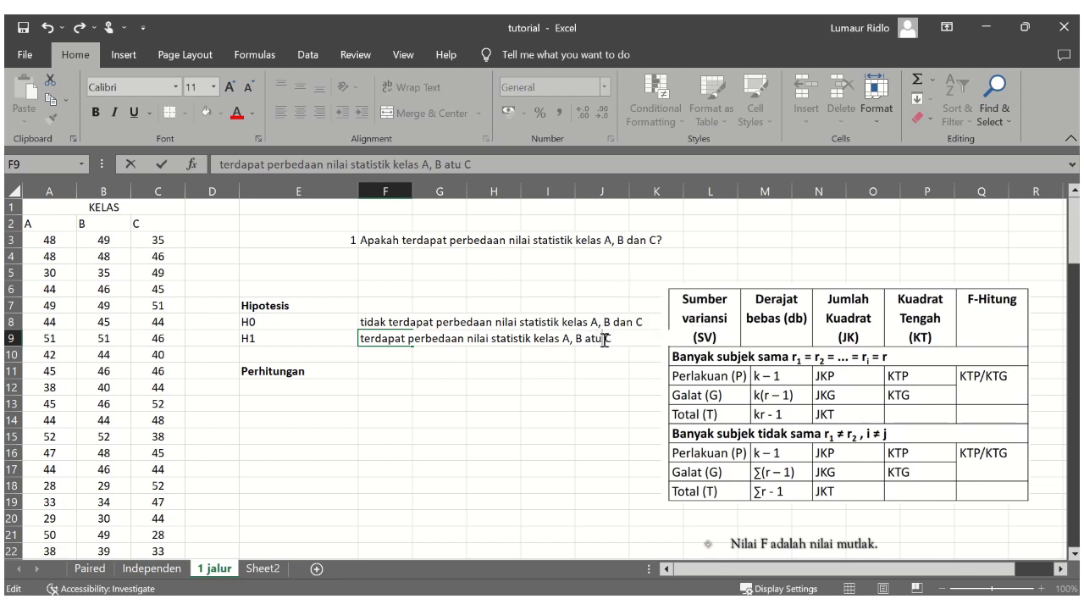
key(BackSpace)
text(at)
key(BackSpace)
text(u)
click(488, 400)
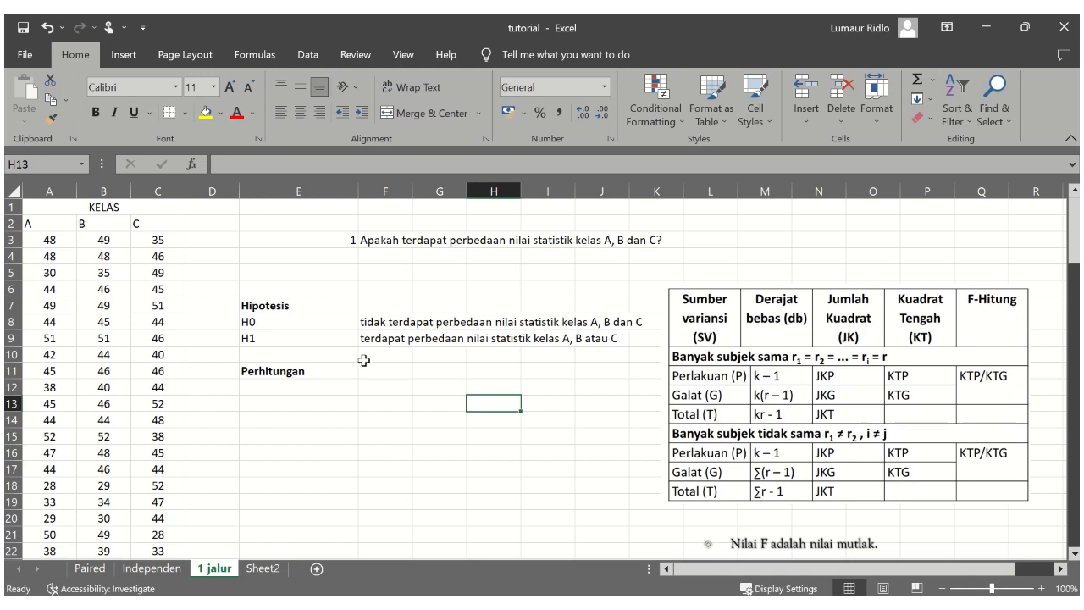
Step: Select cell E12 under Perhitungan and start the Anova: Single Factor tool from Data Analysis
click(272, 389)
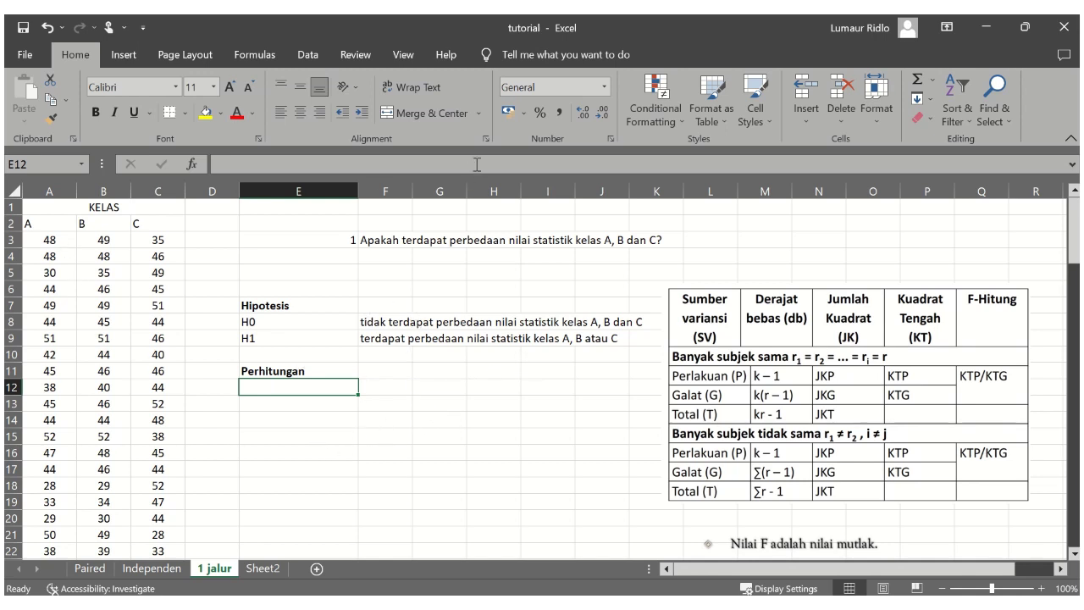
click(303, 56)
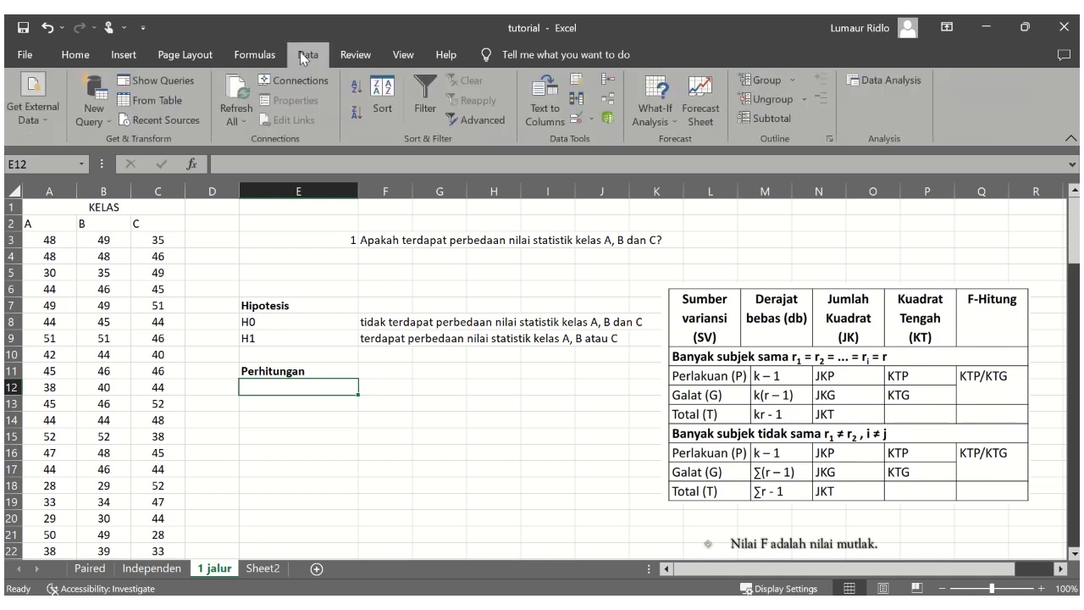
click(876, 81)
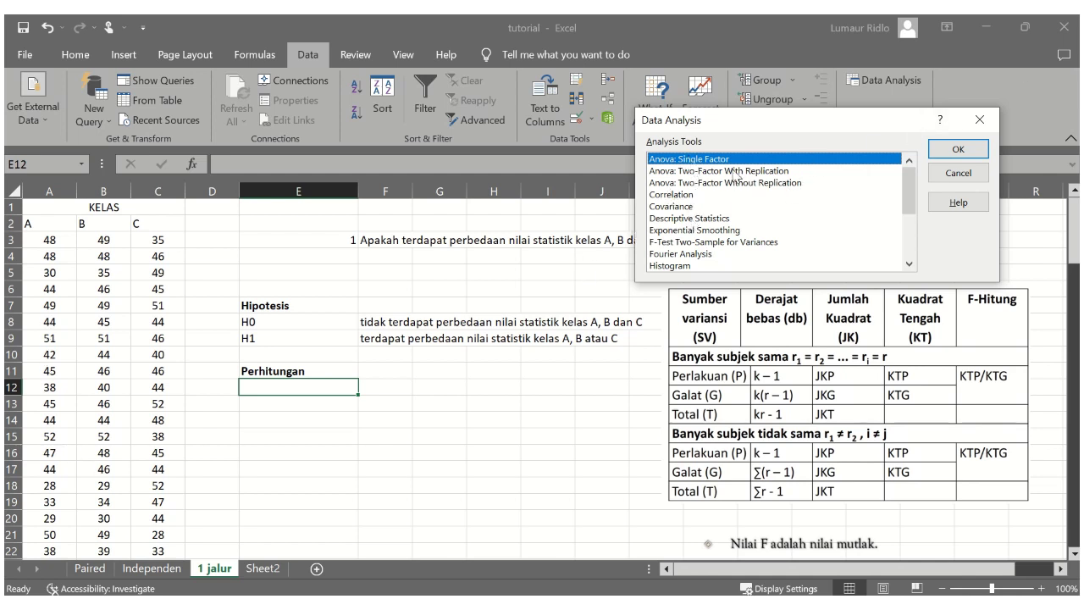
click(957, 151)
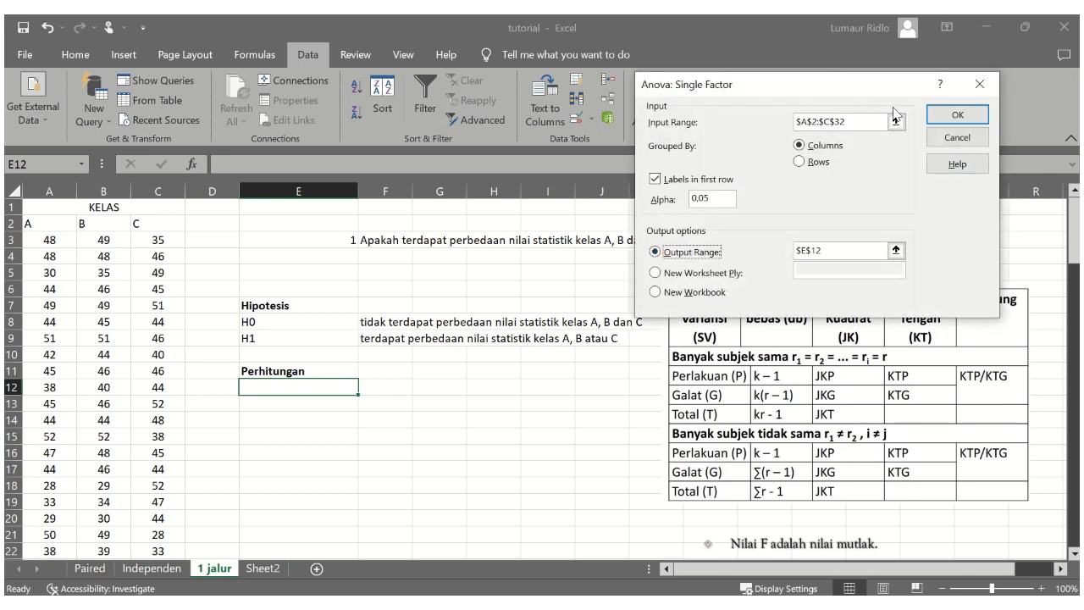
Step: Clear the Anova input and output ranges, choose New Worksheet Ply as output, and turn off Labels in first row
click(862, 125)
mouse_move(777, 135)
mouse_down()
mouse_move(829, 139)
mouse_move(758, 131)
mouse_up()
click(823, 124)
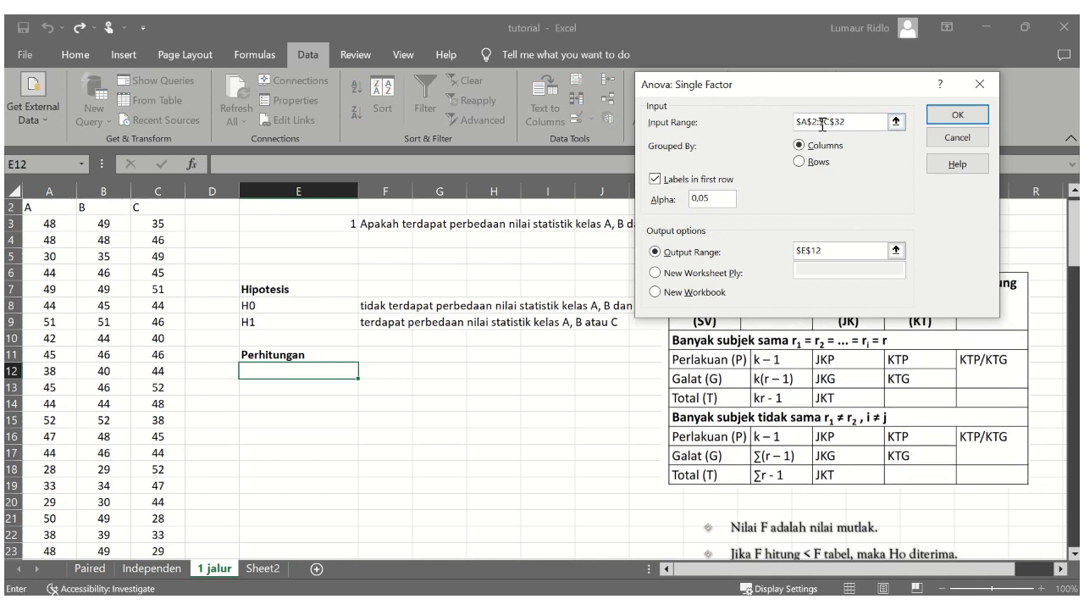
drag(849, 123, 787, 125)
key(BackSpace)
drag(891, 251, 748, 250)
key(BackSpace)
click(662, 275)
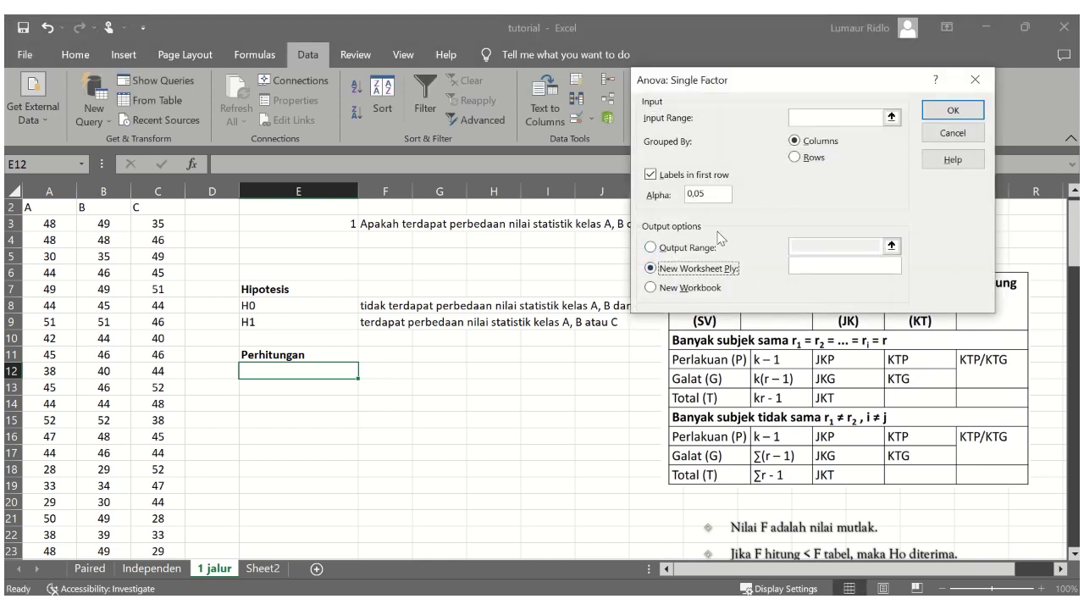
click(669, 176)
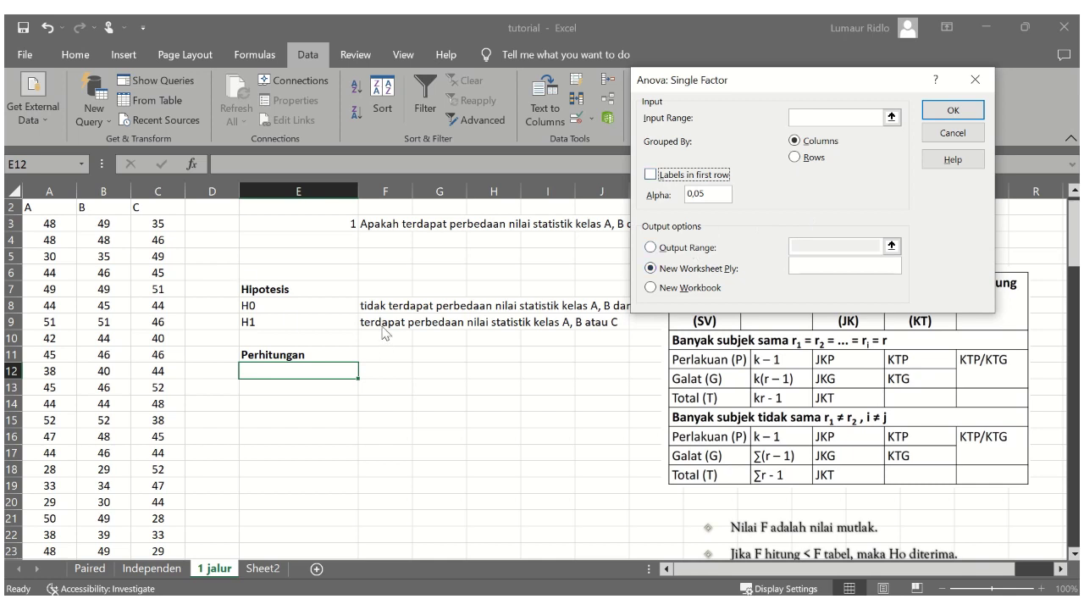
Step: Set the Anova input range to $A$2:$C$32, covering the class A, B and C scores with their labels
click(826, 118)
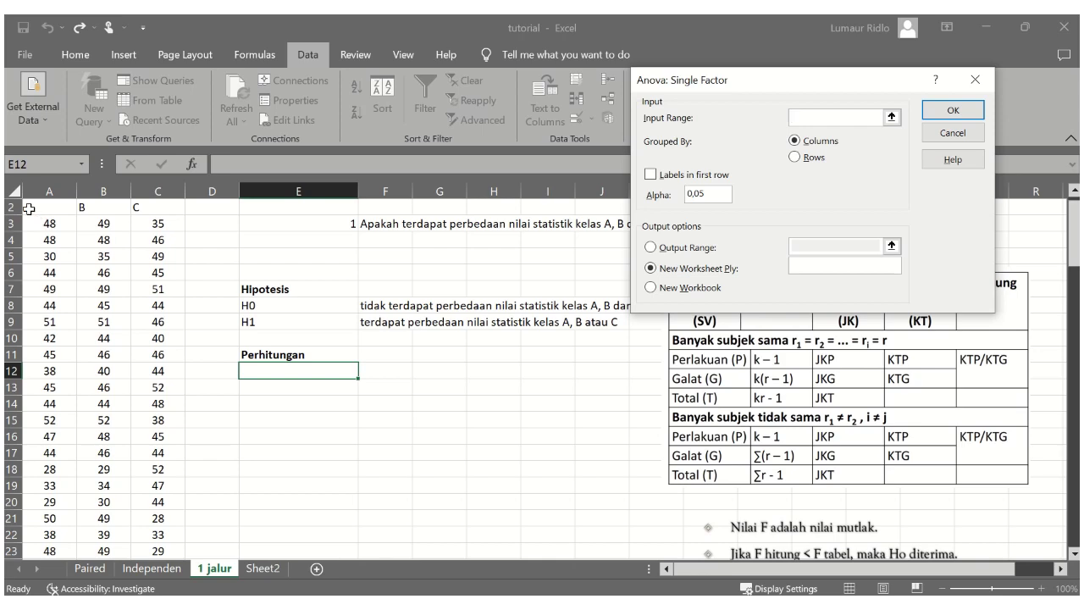
drag(30, 207, 169, 572)
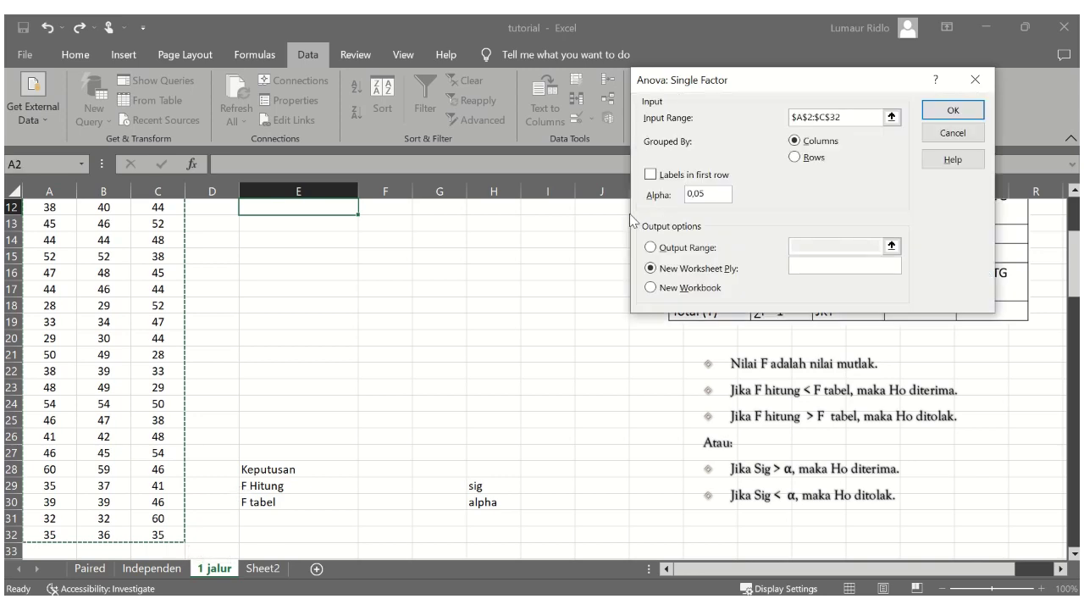
scroll(131, 355, up, 4)
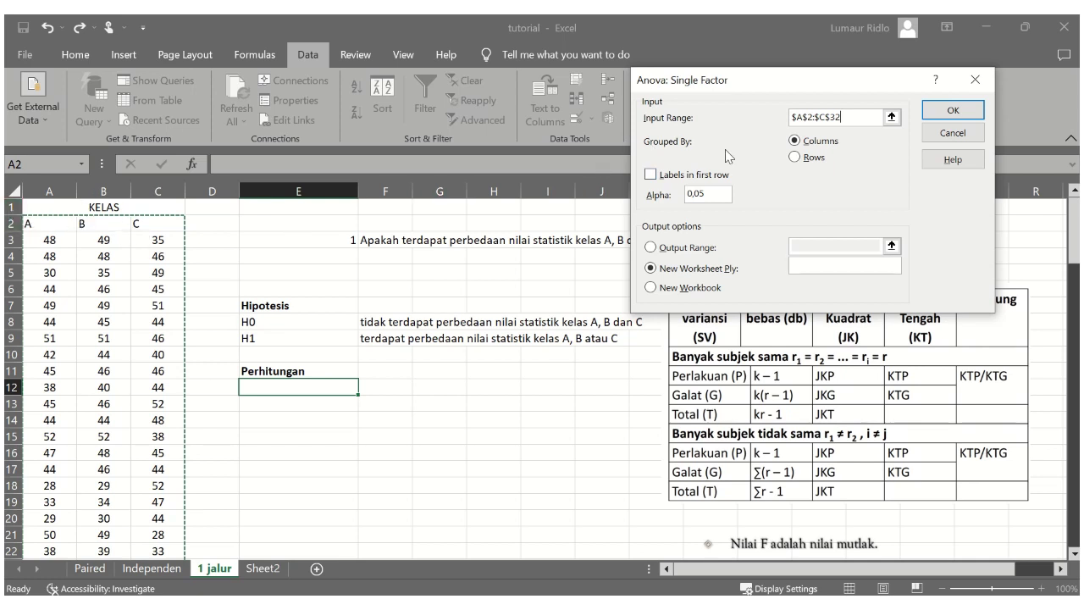
Step: Turn on Labels in first row, set the Anova output range to $E$12, and run the single-factor analysis
click(652, 178)
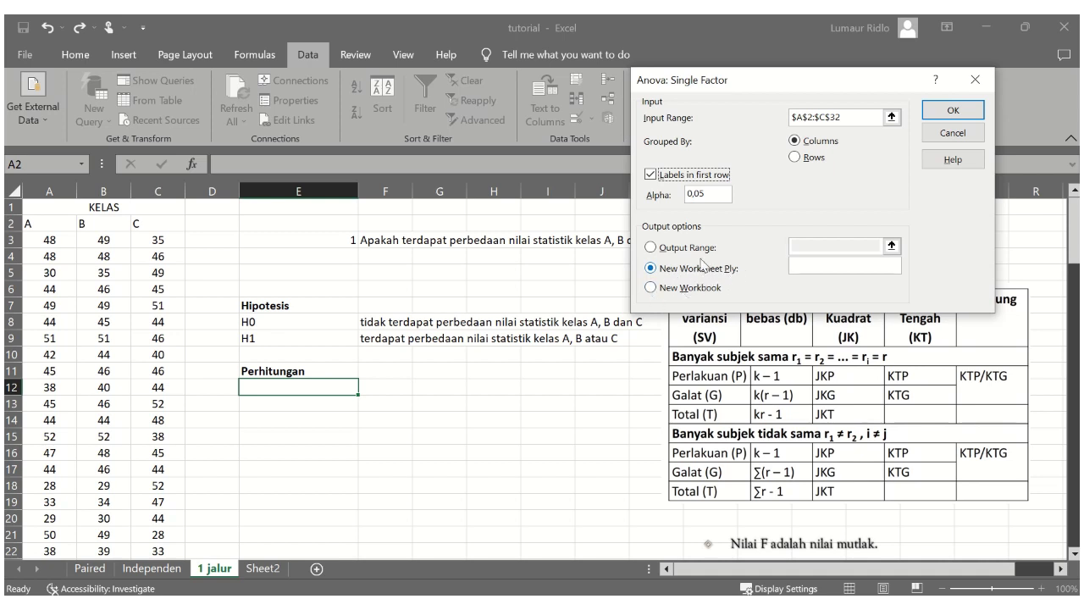
click(653, 248)
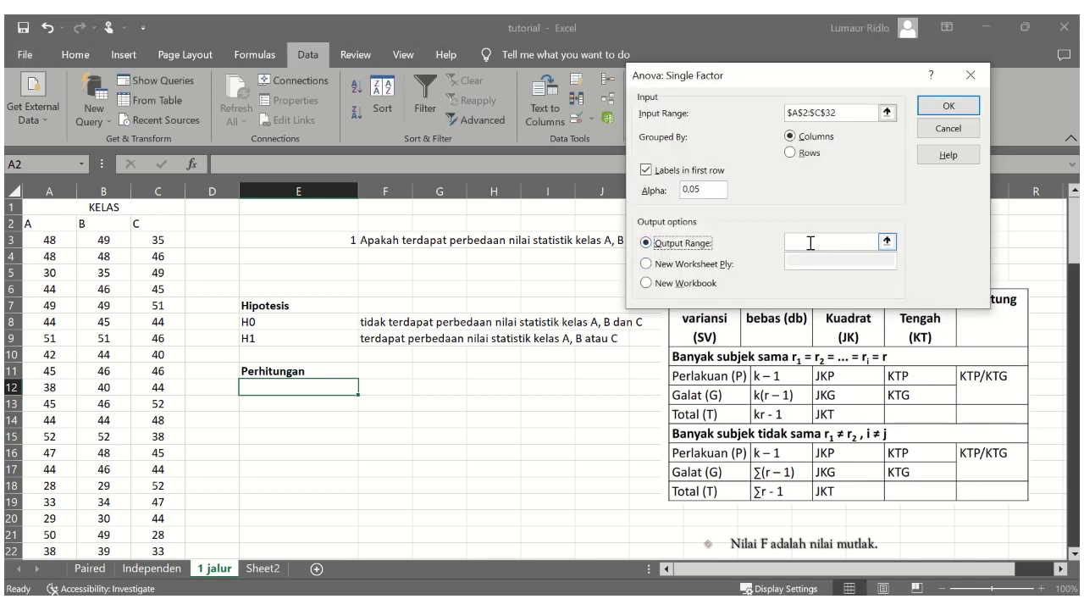
click(265, 389)
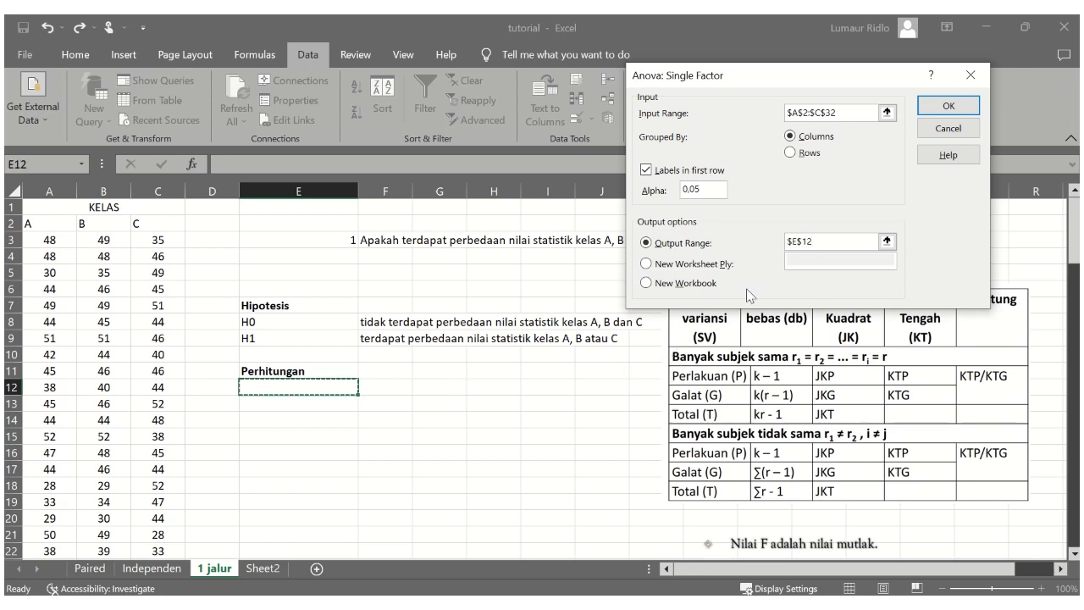
click(952, 107)
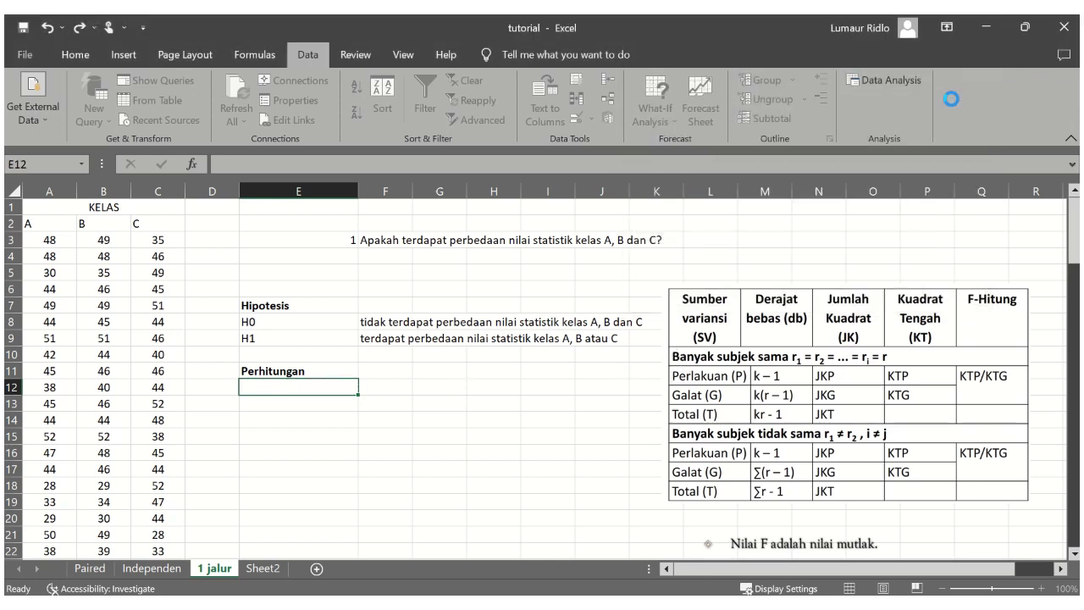
scroll(496, 352, down, 3)
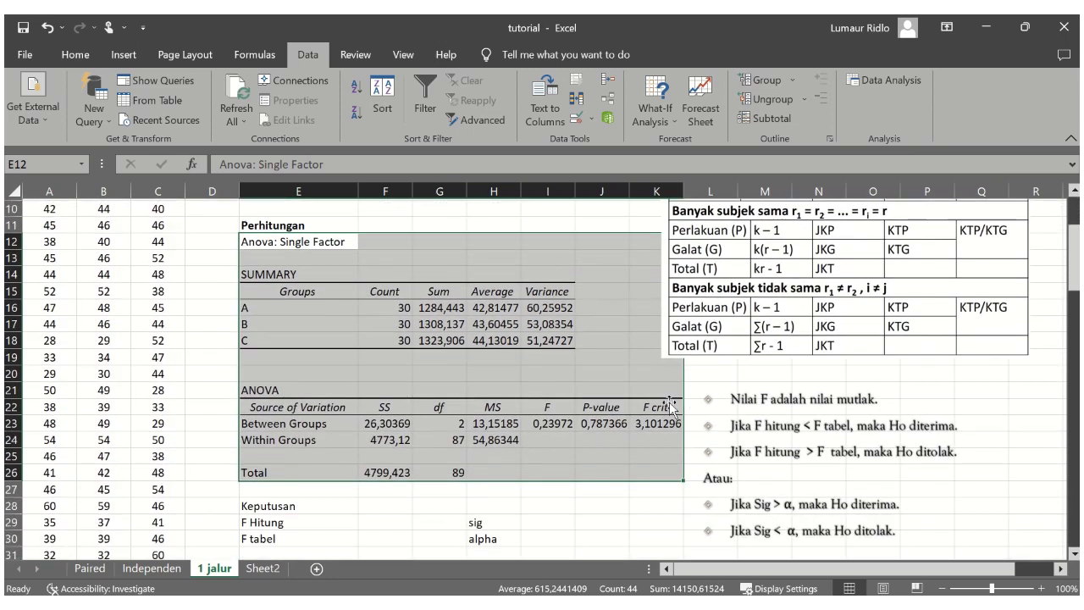
scroll(495, 352, up, 1)
scroll(496, 353, up, 1)
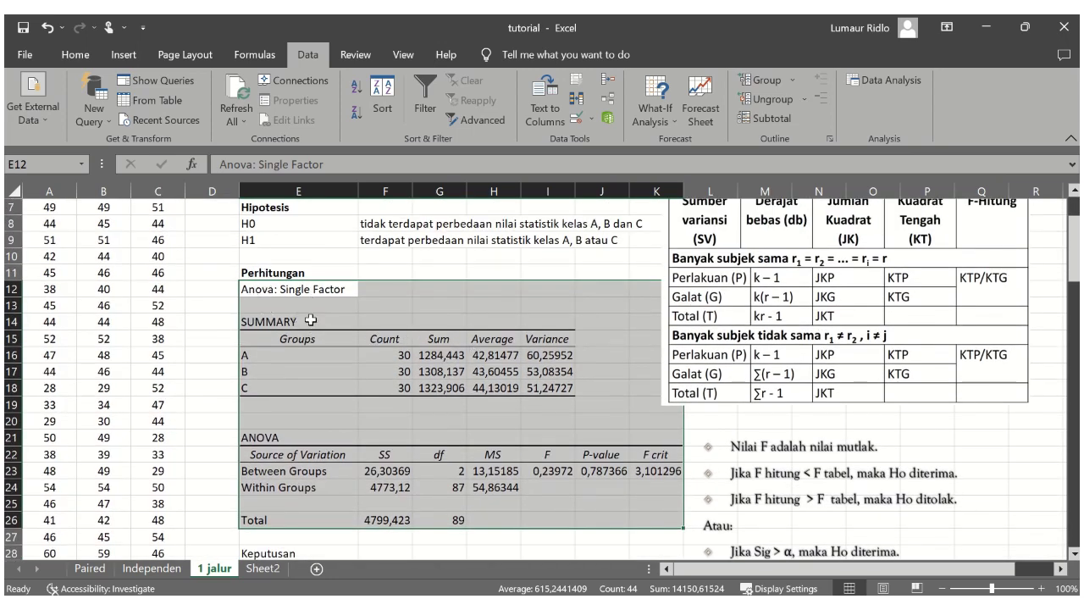
click(315, 423)
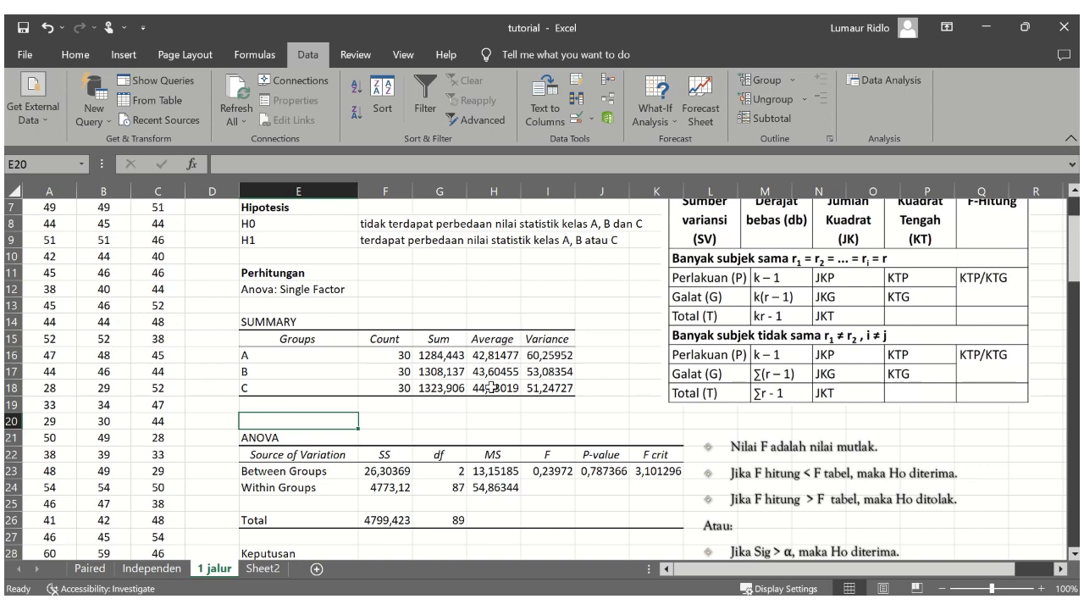
scroll(490, 387, down, 1)
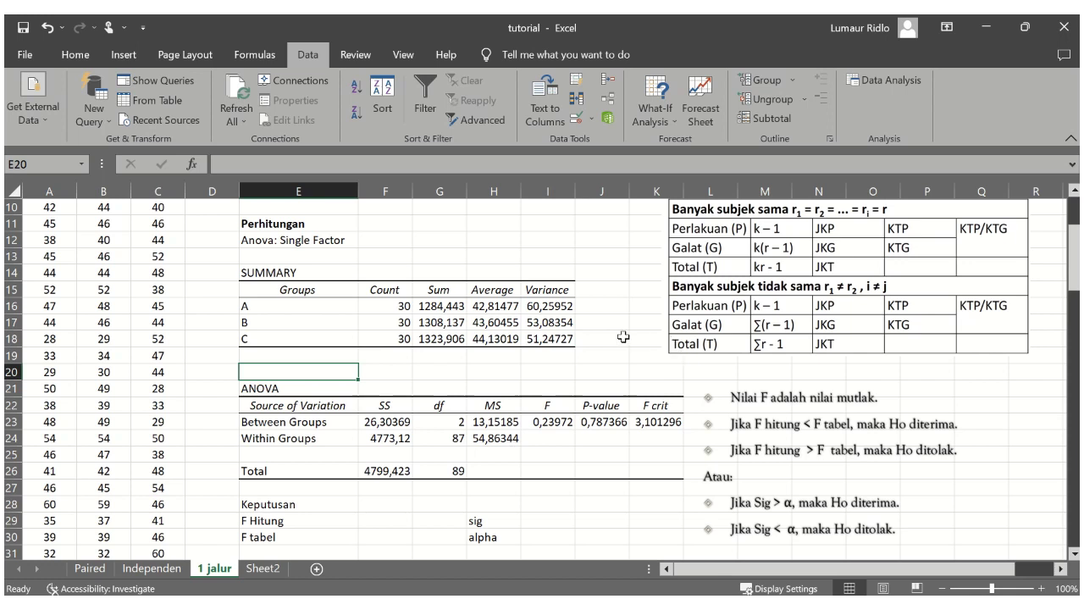
Step: Copy the Between Groups F value from I23 and paste it as a link beside F Hitung in F29
click(559, 427)
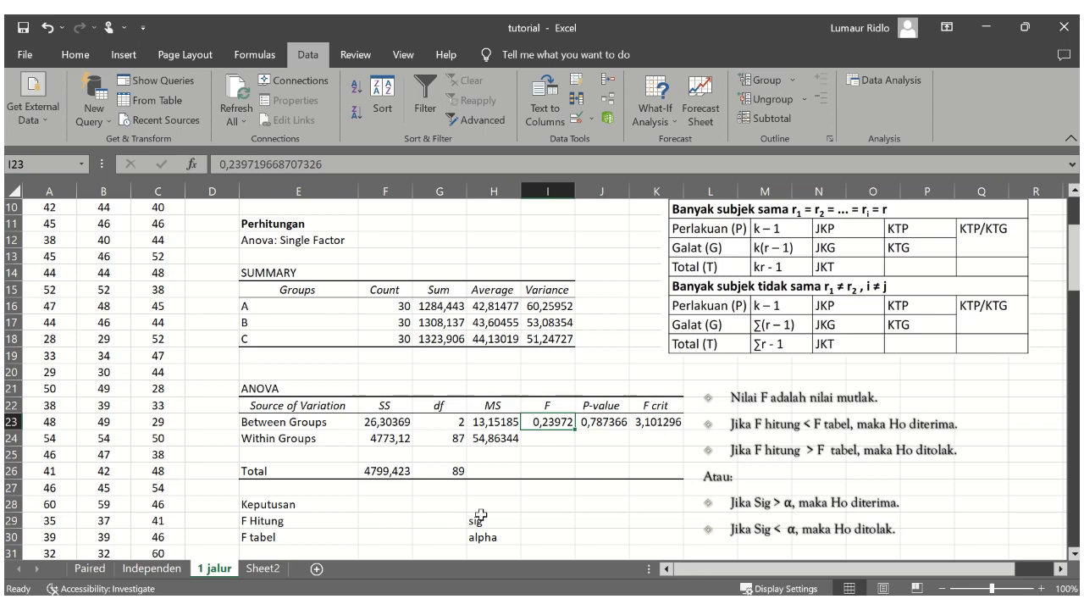
scroll(491, 489, down, 1)
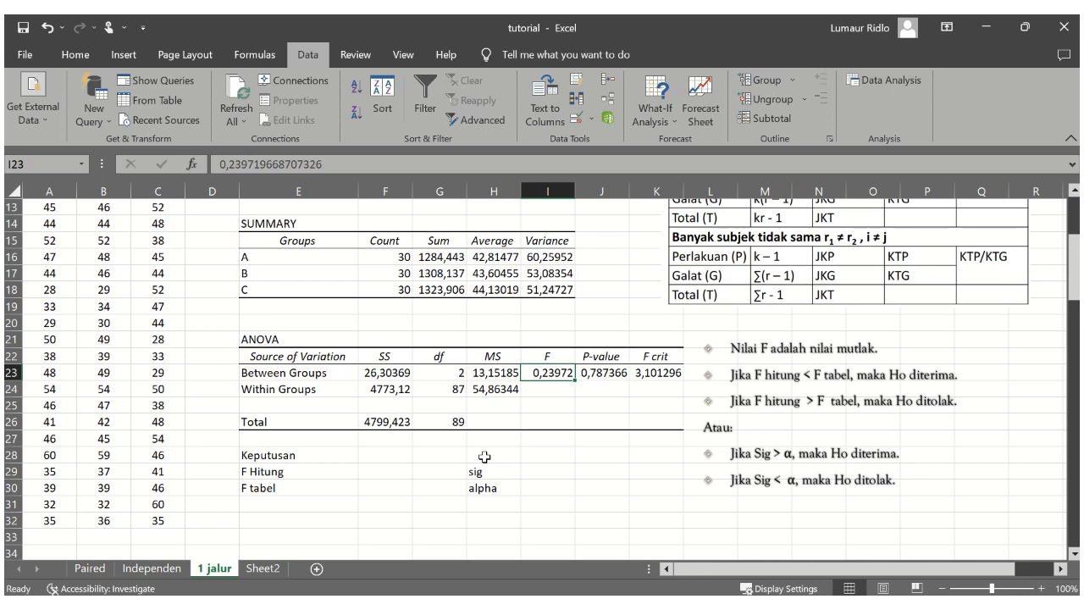
click(373, 474)
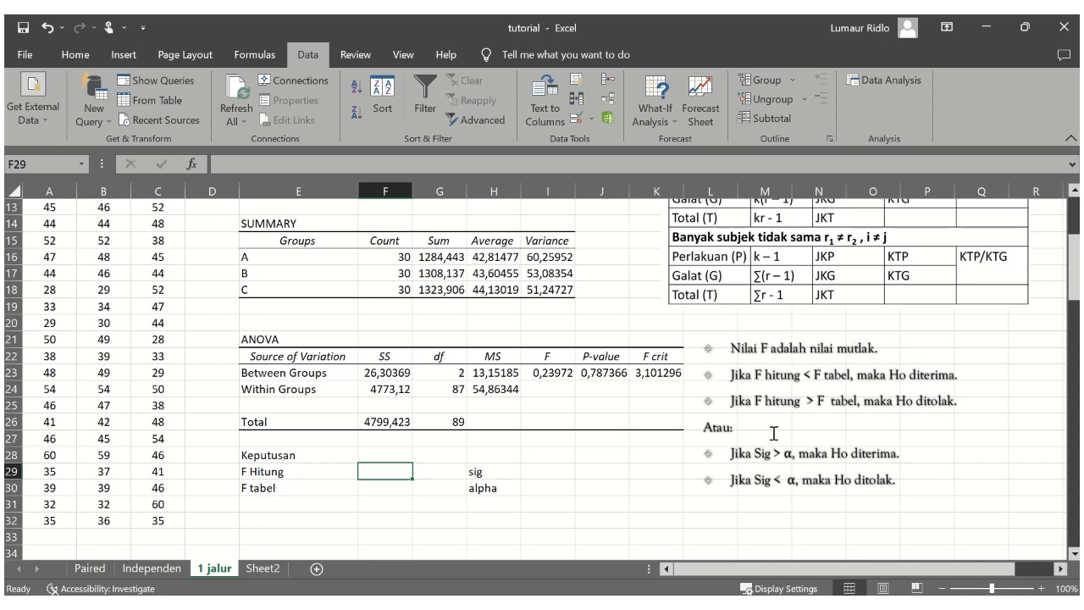
right_click(549, 378)
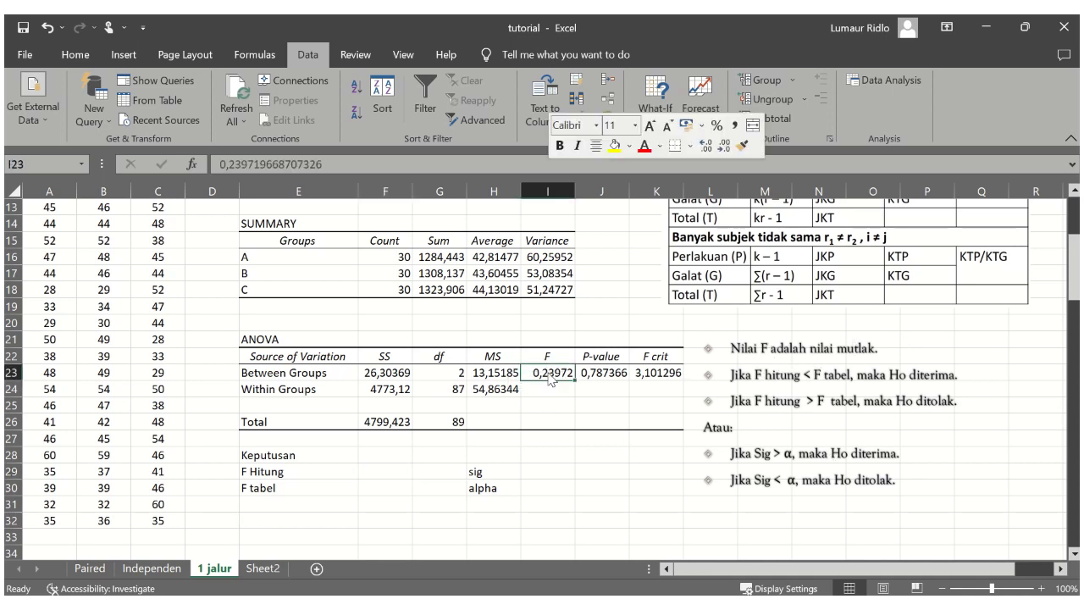
click(585, 238)
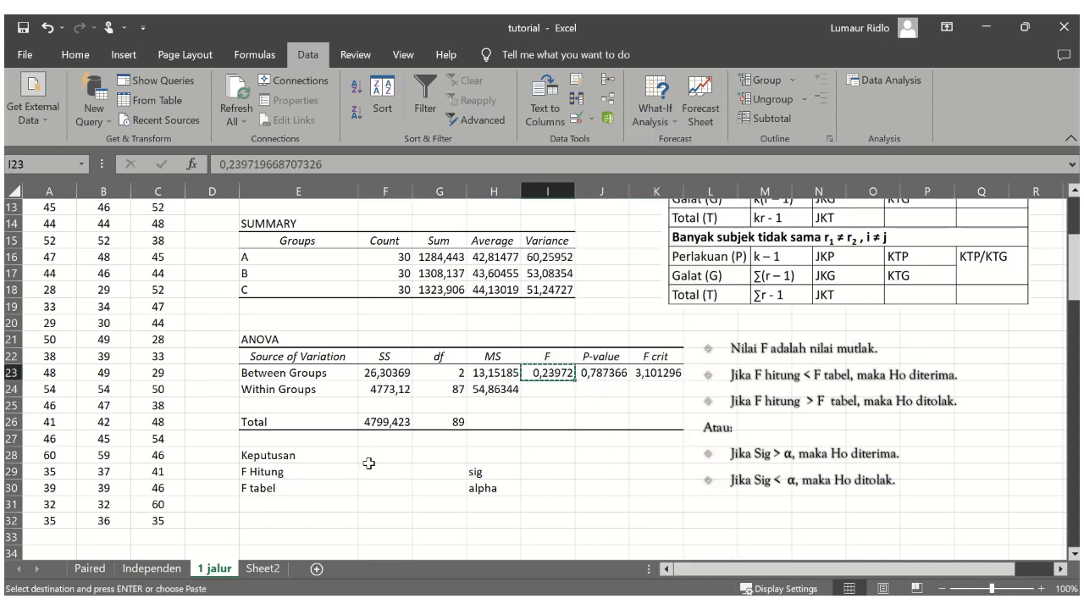
click(373, 471)
right_click(373, 471)
click(533, 150)
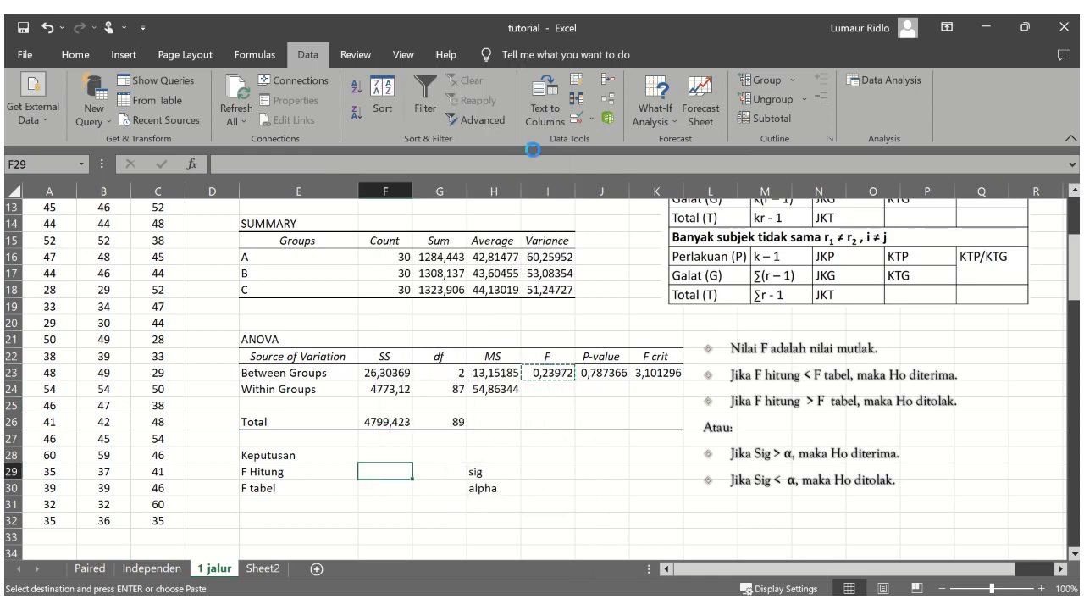
Step: Copy the F crit value from K23 and paste it as a link beside F tabel in F30
click(652, 373)
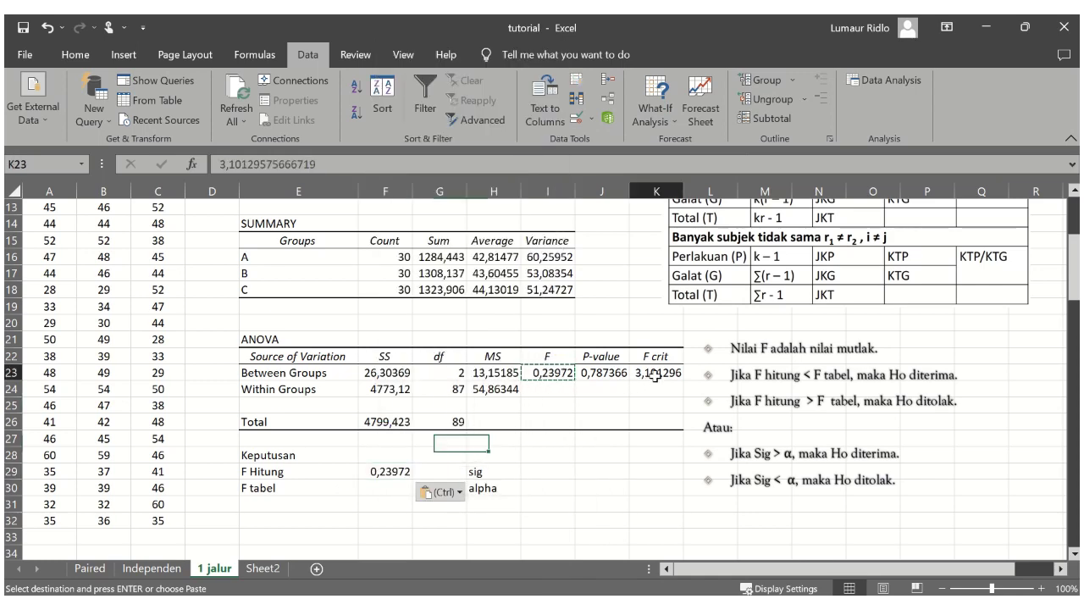
right_click(652, 373)
click(659, 138)
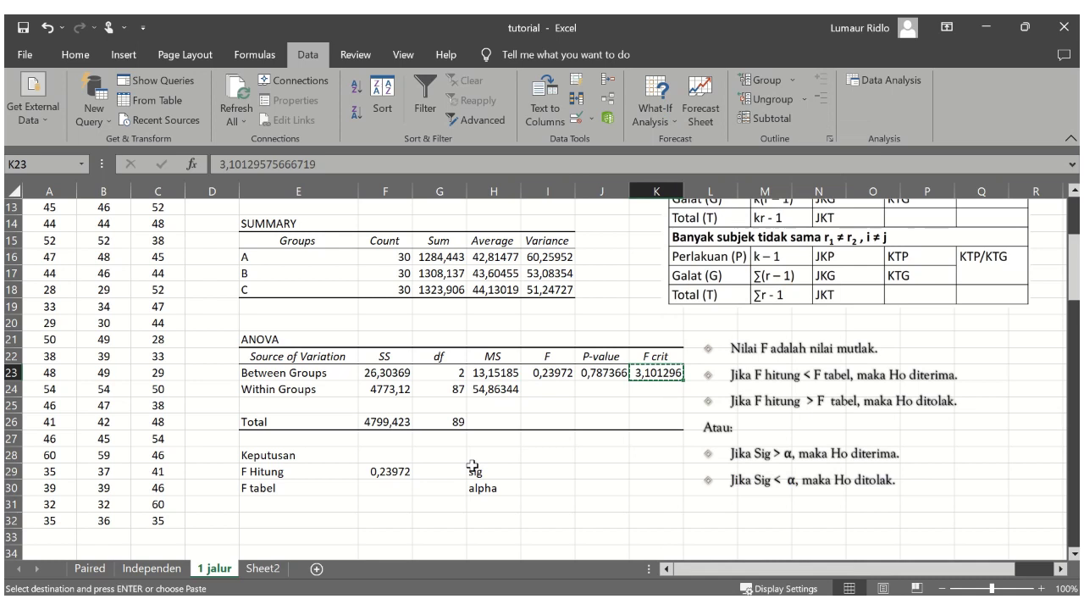
right_click(373, 496)
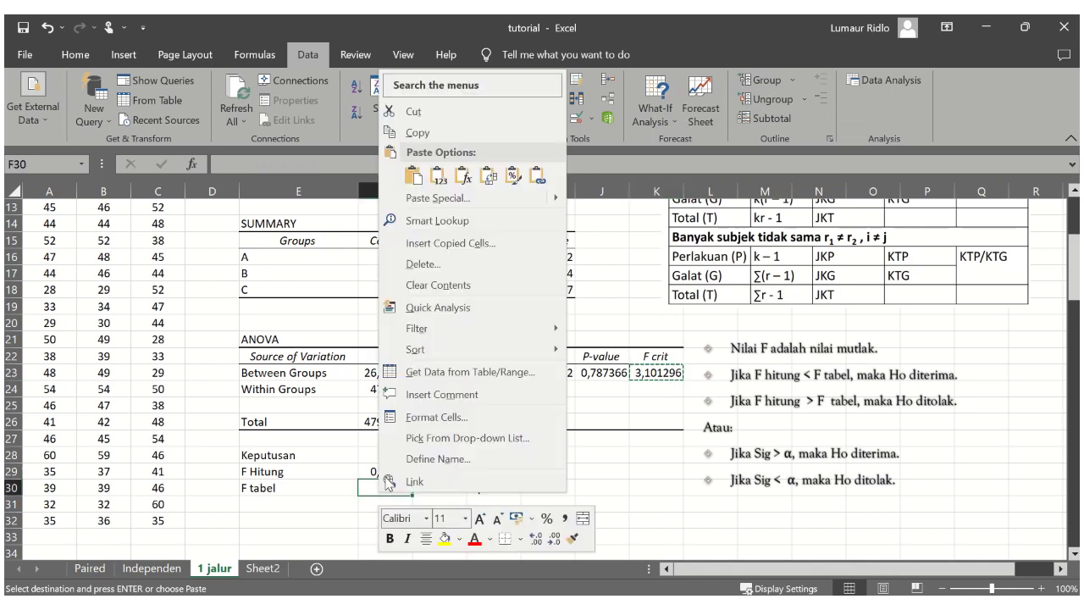
click(539, 179)
Step: Enter the comparison "F hitung < F Tabel," in cell E31 under the Keputusan values
click(315, 501)
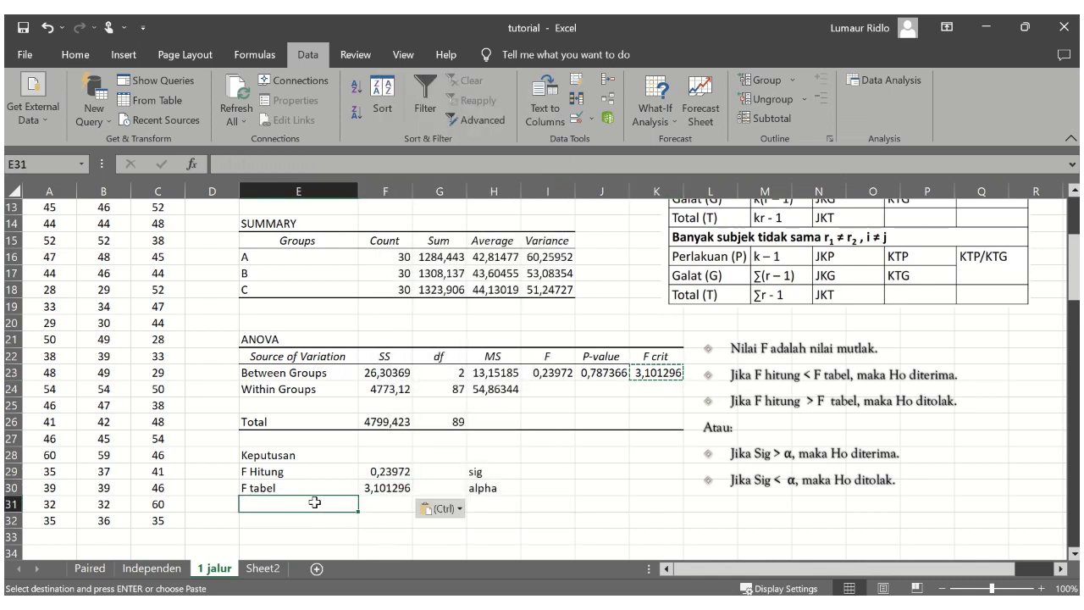
text(F)
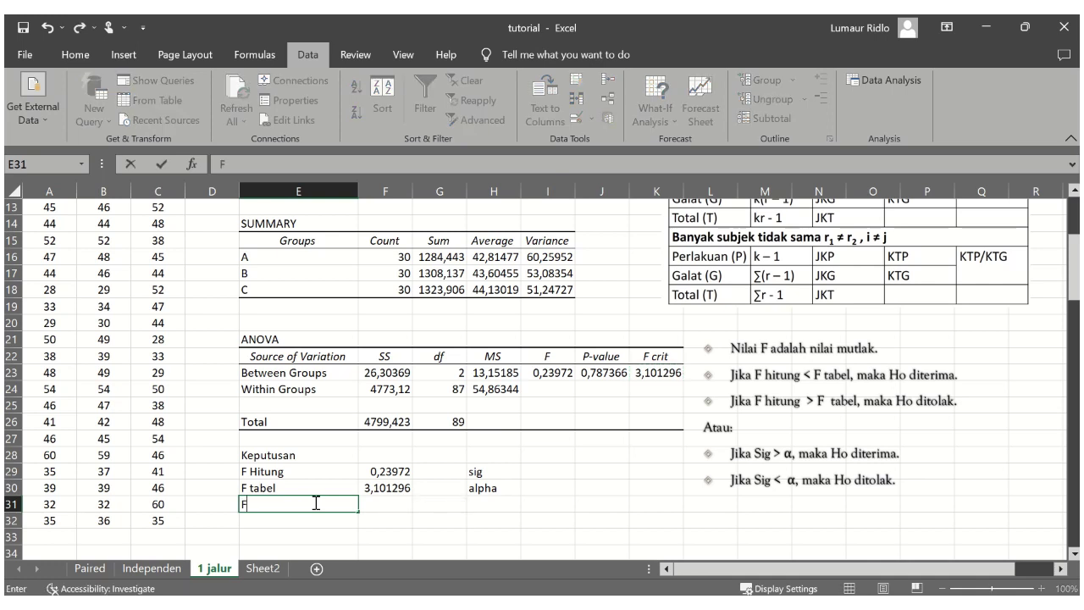
text( hitung < F Tabel)
click(387, 504)
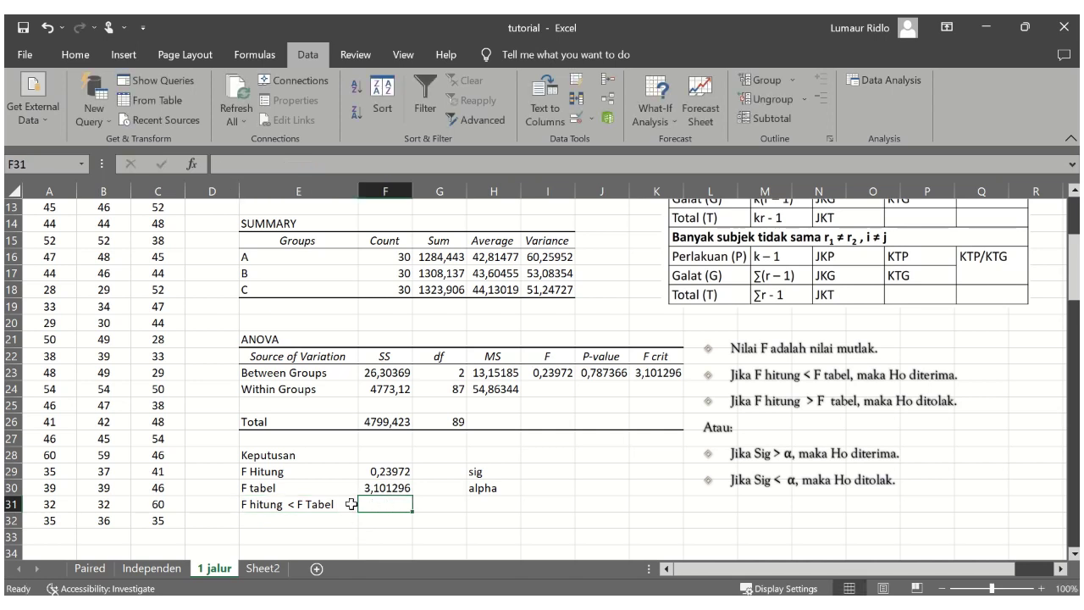
click(324, 504)
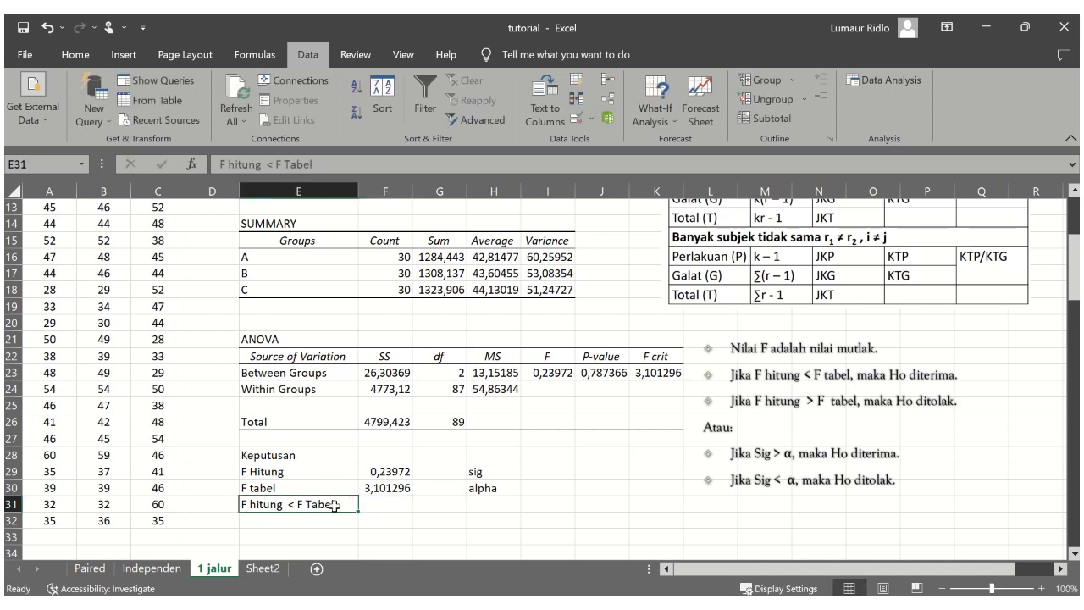
double_click(334, 505)
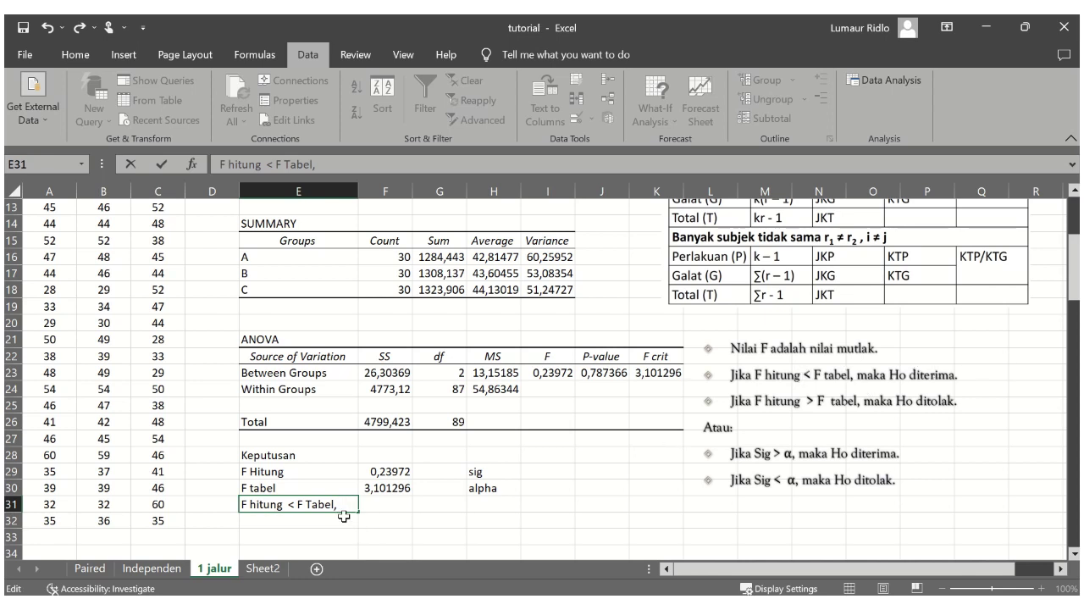
Step: Copy "Ho diterima" from the decision-rule text box and append it to the comparison in E31
click(892, 375)
drag(888, 376, 957, 375)
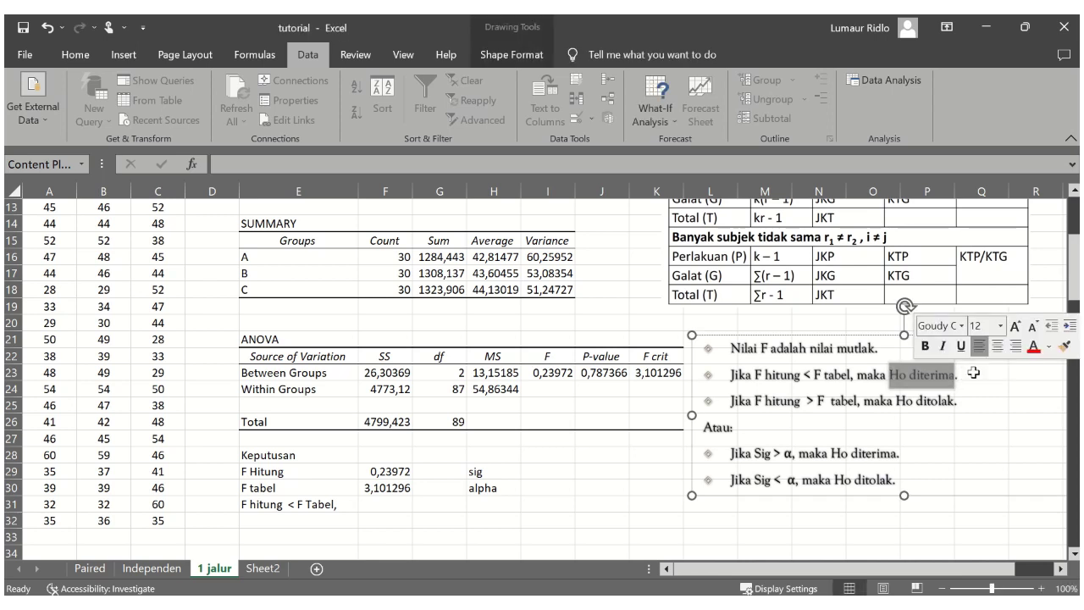
double_click(342, 505)
right_click(349, 505)
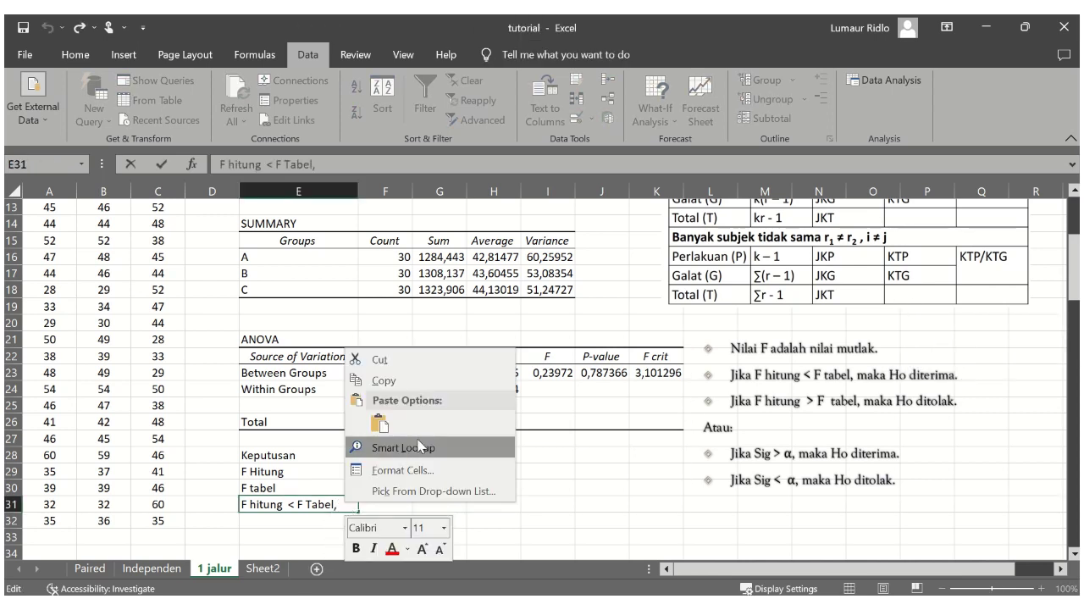
click(378, 423)
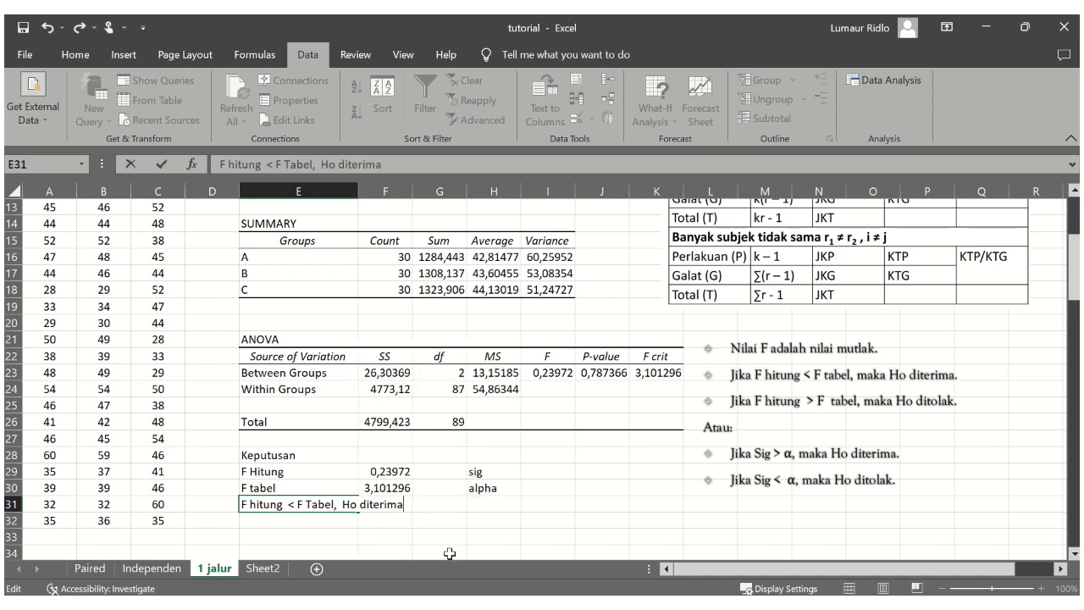
click(394, 540)
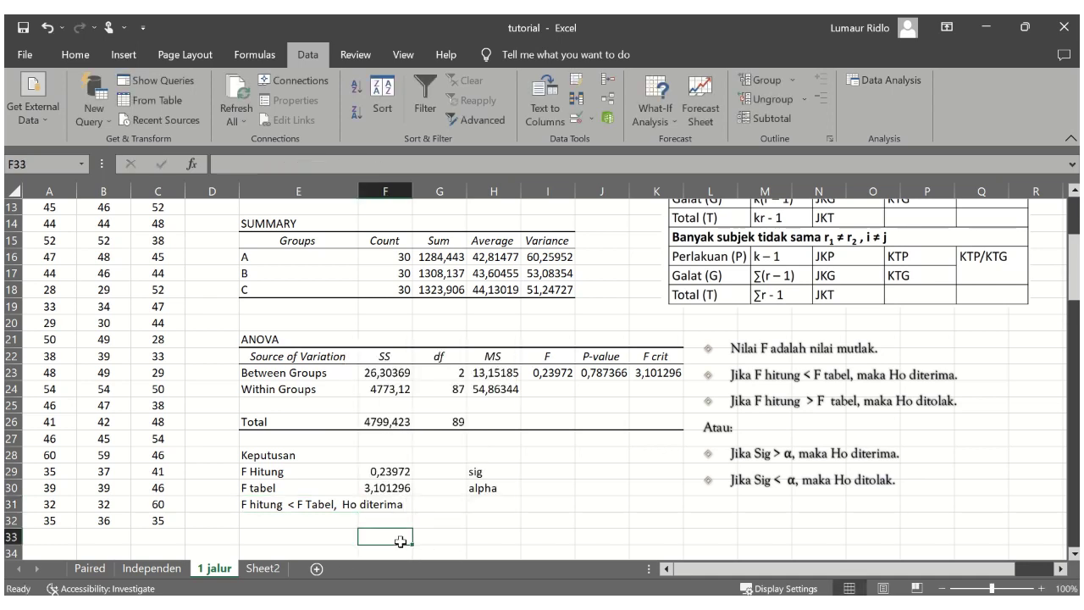
Step: Copy the P-value from J23 and paste it as a link beside sig in I29
click(544, 470)
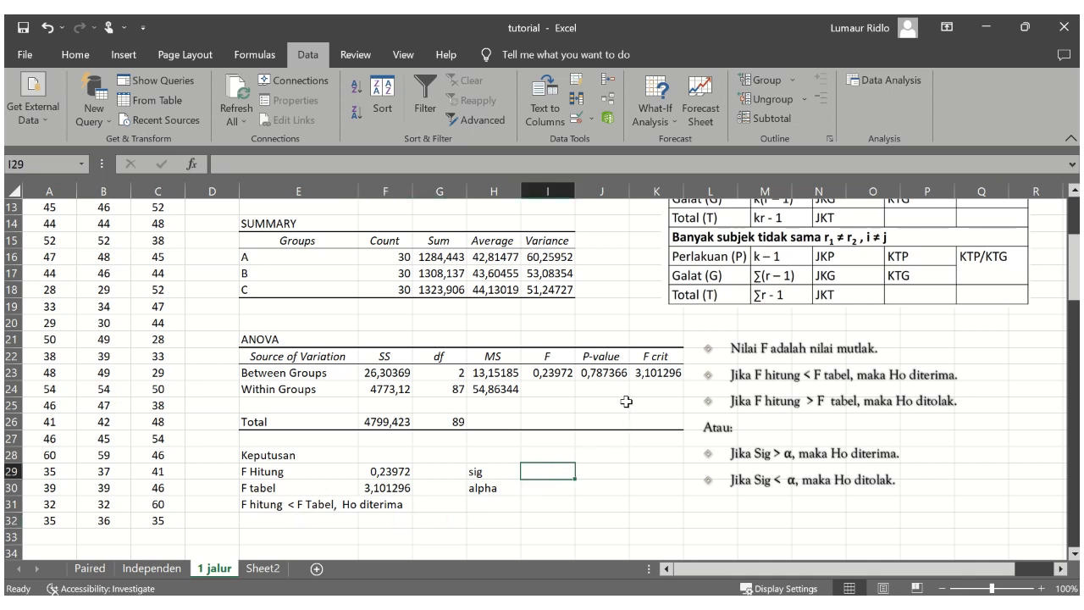
click(595, 373)
right_click(600, 376)
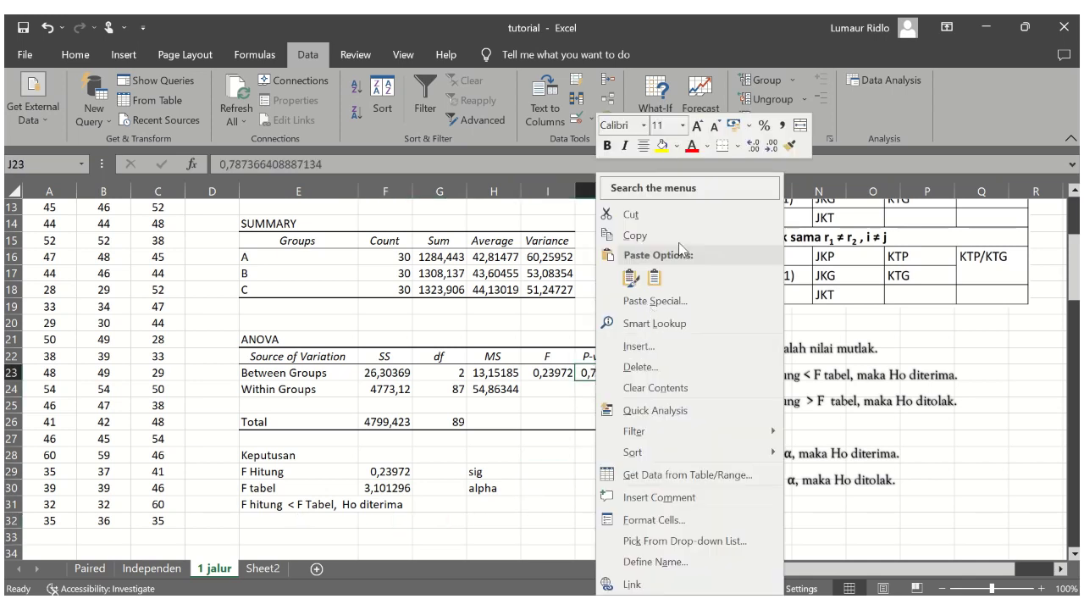
click(679, 237)
click(545, 471)
right_click(544, 474)
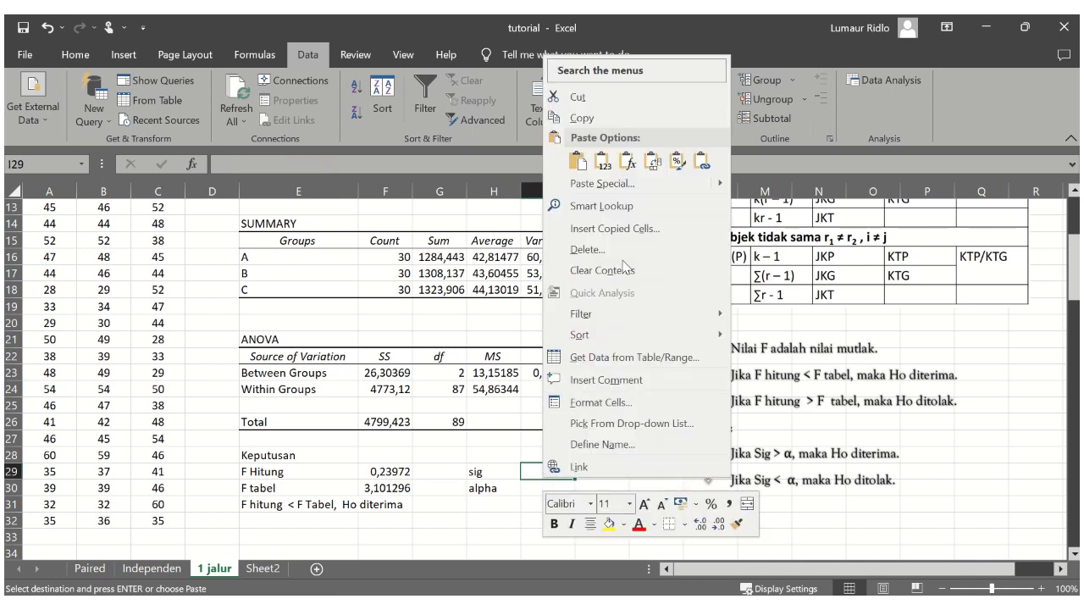
click(702, 161)
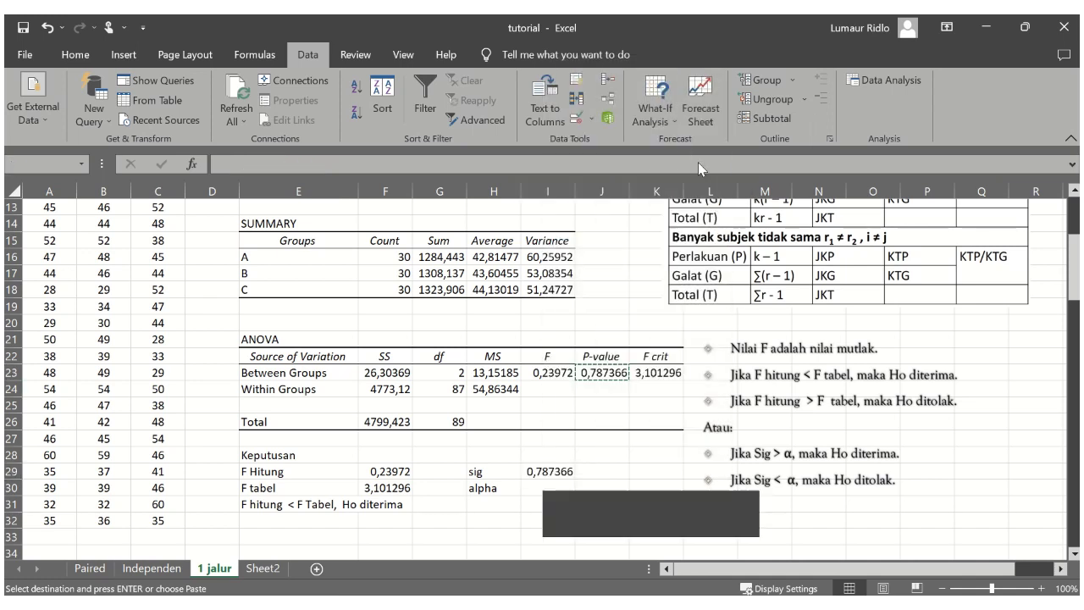
Step: Enter 0,05 as the alpha value in cell I30
click(532, 482)
text(0,0)
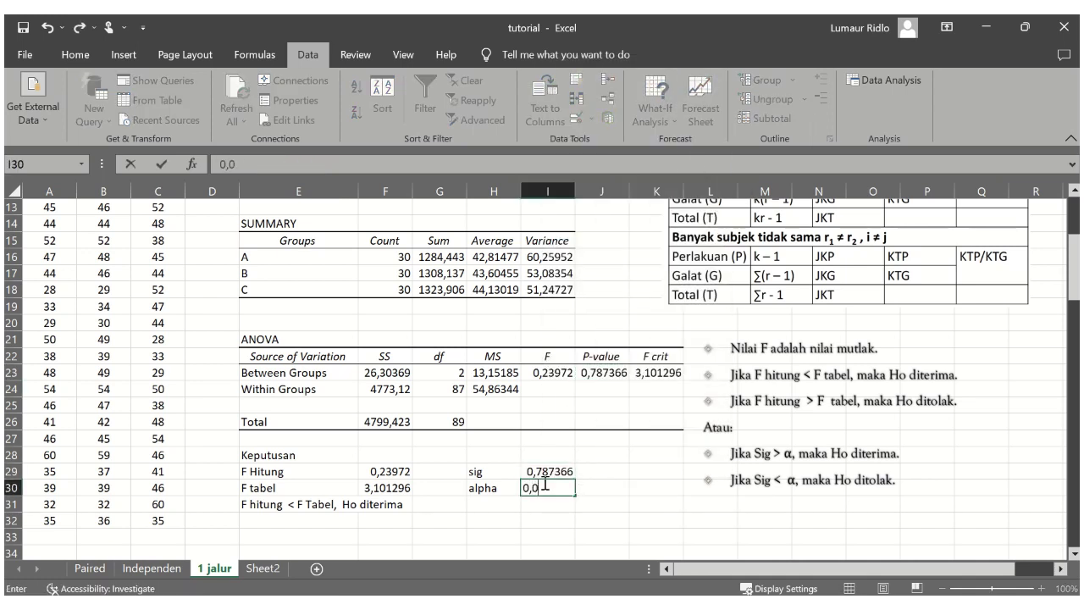
text(5)
key(Return)
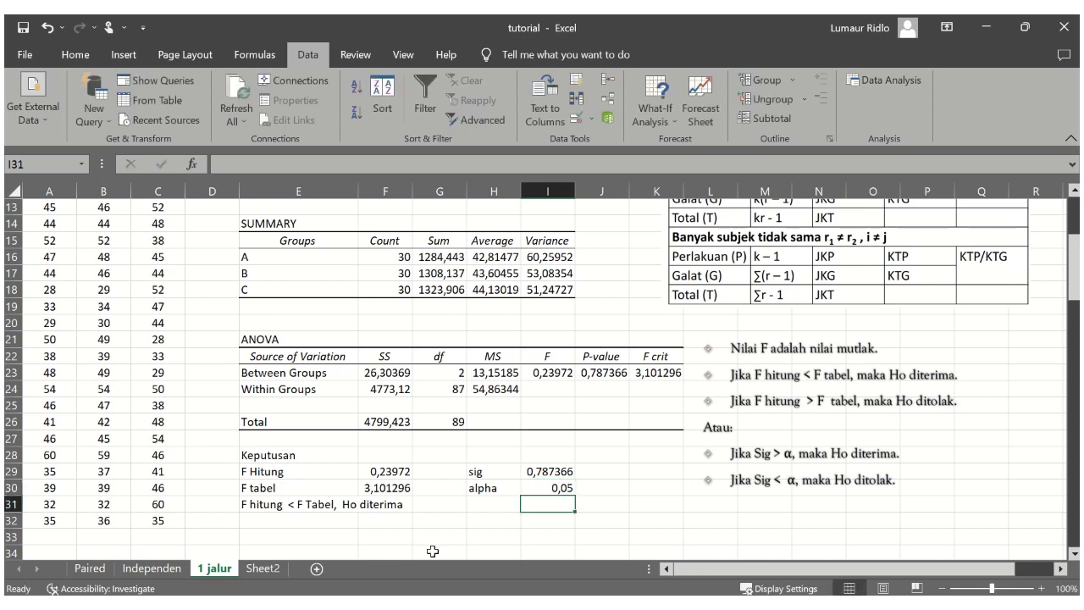
Step: Enter the significance decision "Sig > alpha, Ho diterima" in cell H31 under the sig and alpha values
click(491, 506)
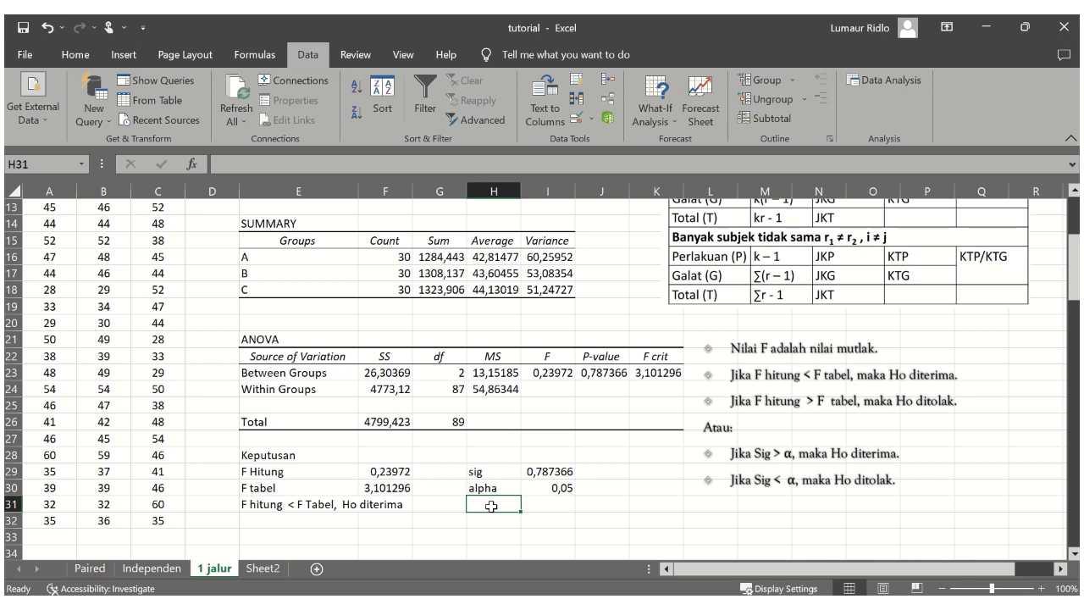
text(Sig)
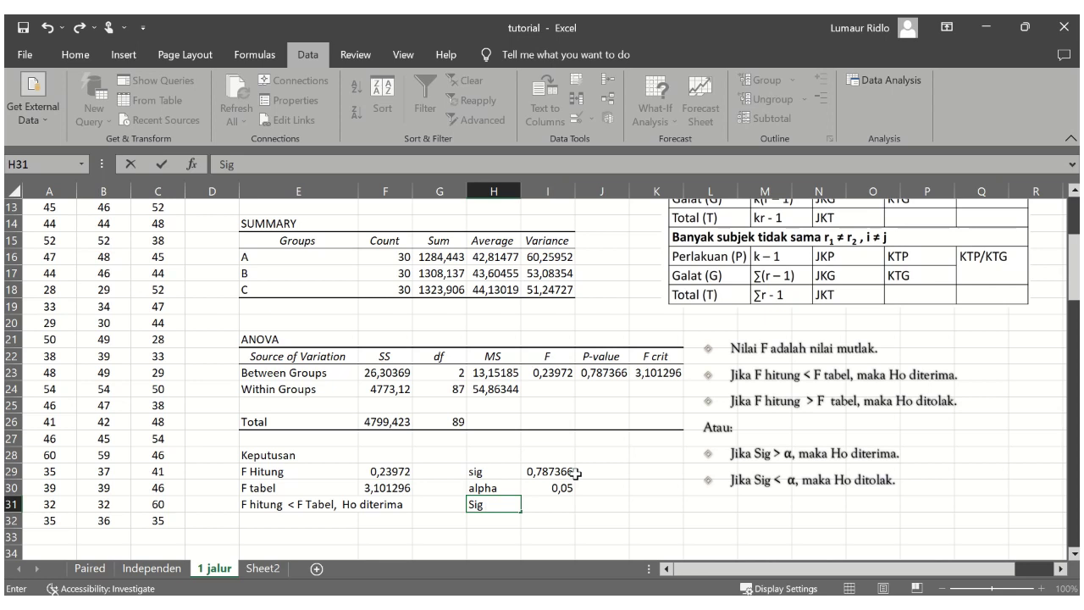
text( >)
text(alpha, Ho )
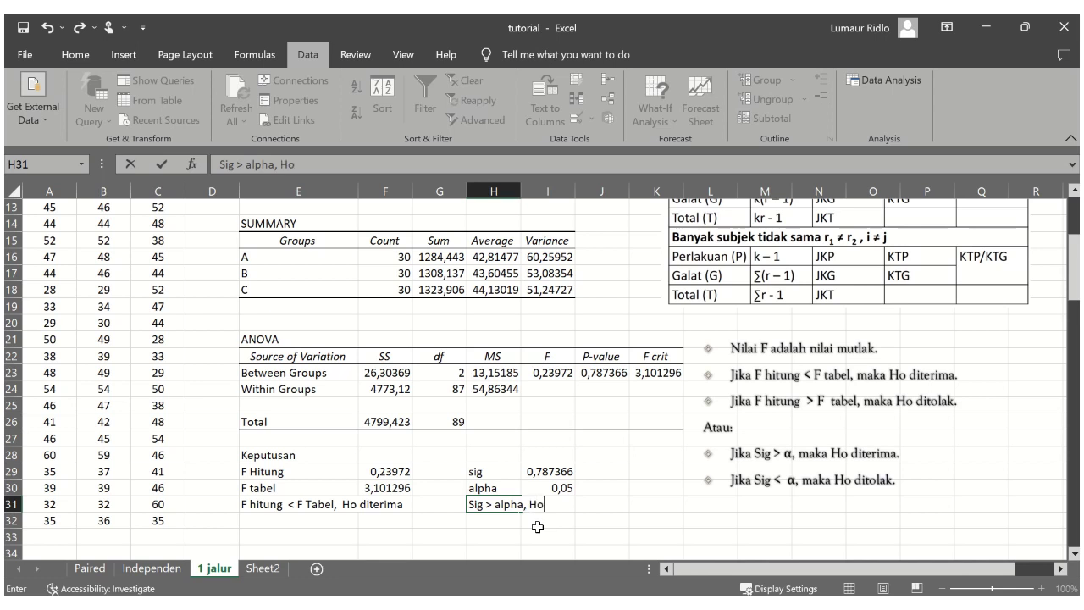
text(diterima)
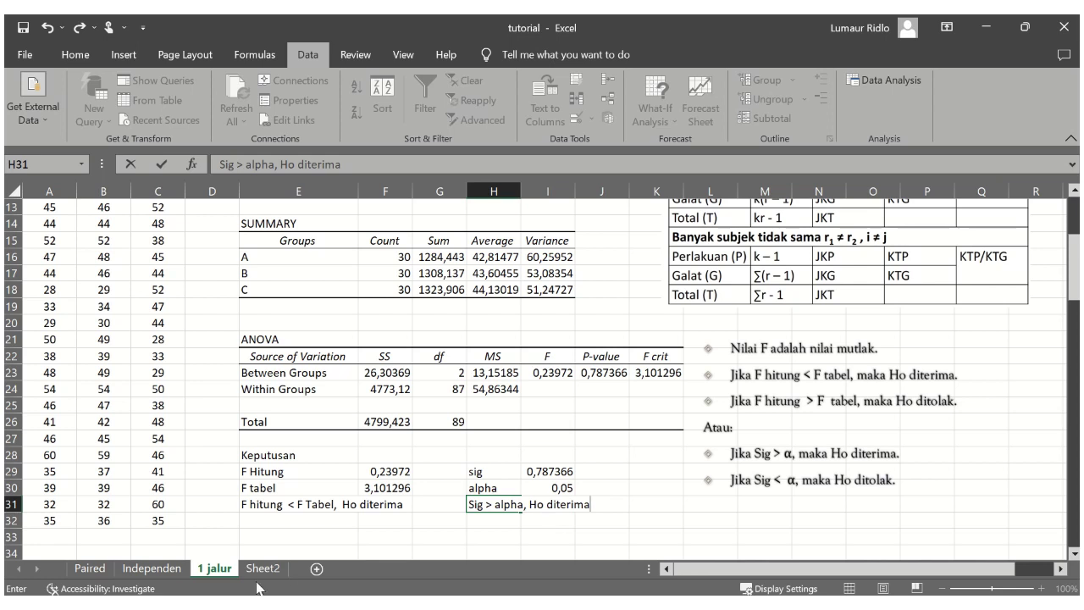
Step: Enter the heading "Simpulan" in cell E33 below the F decision
click(282, 539)
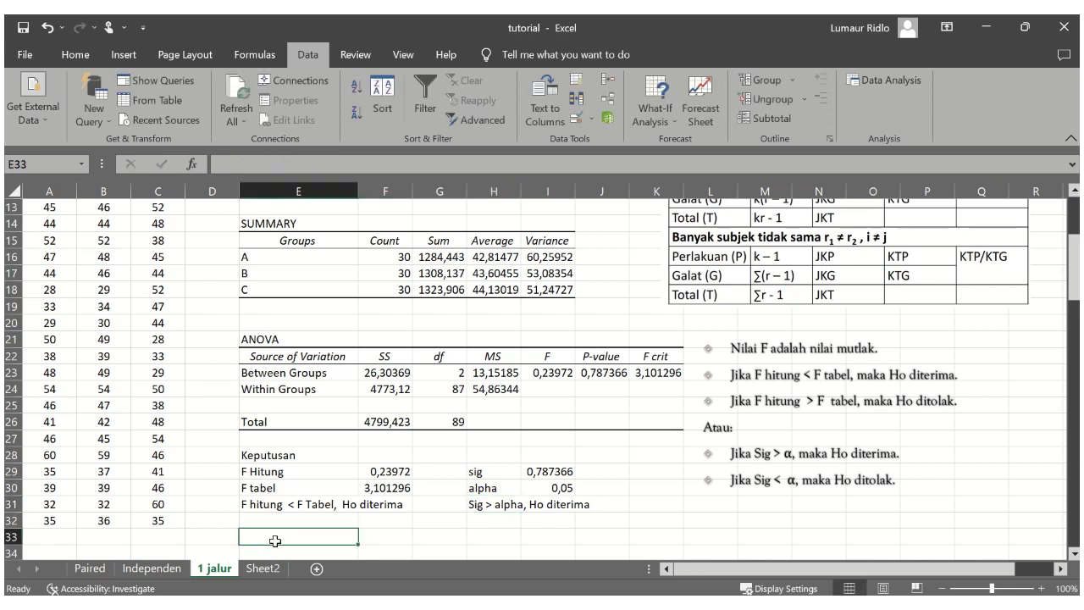
text(SImp)
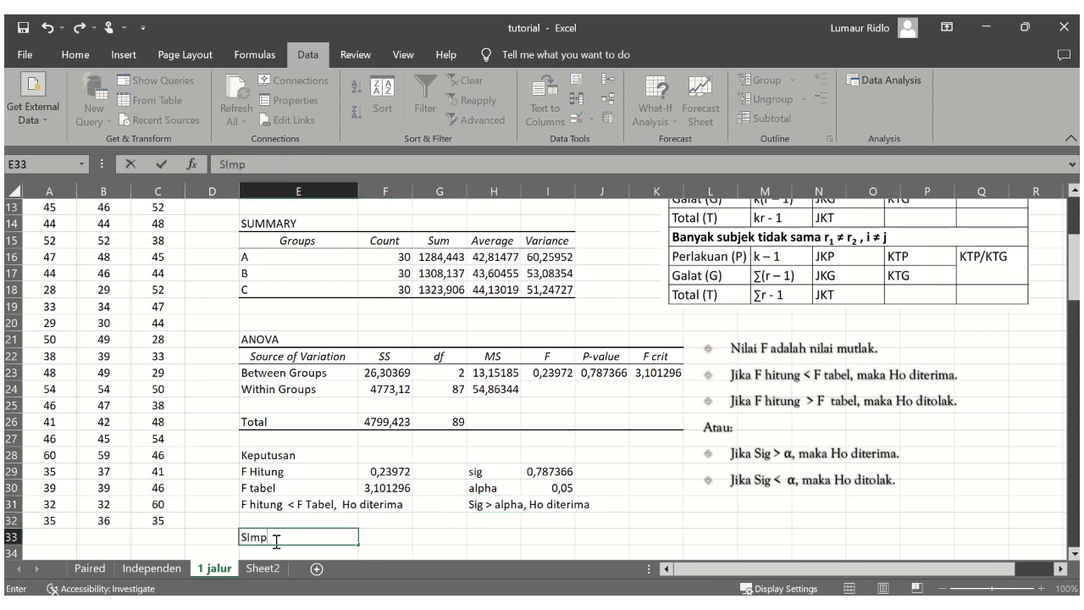
text(ulan)
click(240, 537)
key(BackSpace)
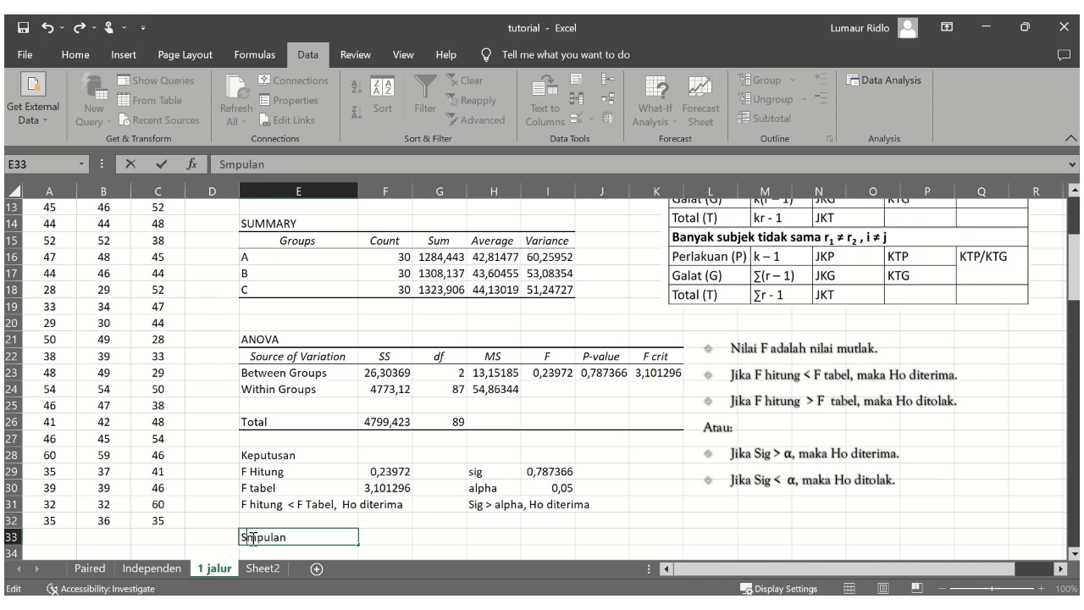
text(i)
key(ctrl+Return)
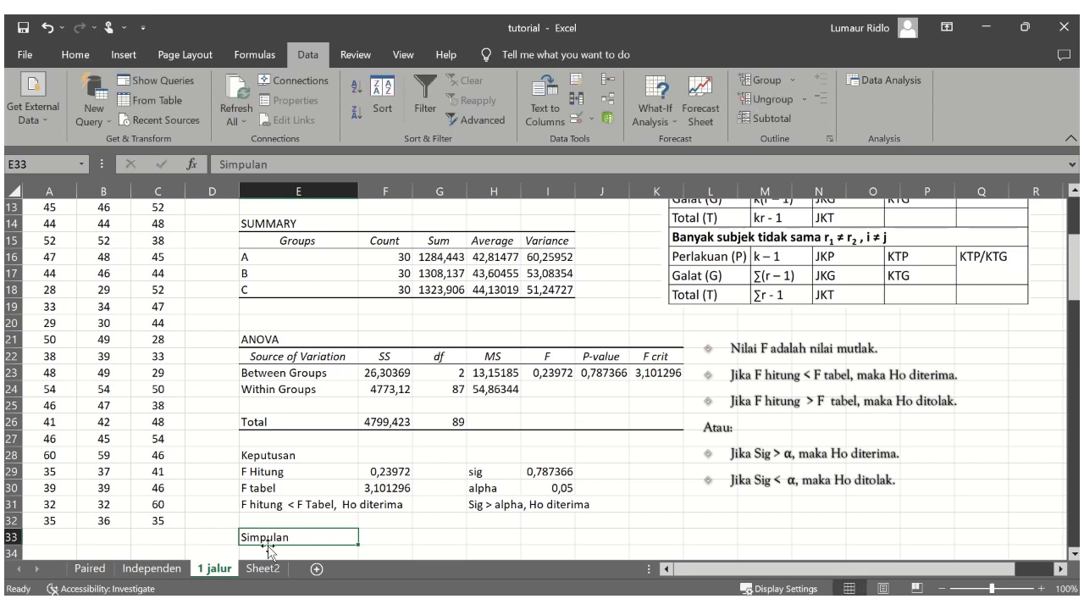
Step: Copy the H0 statement from F8 and paste it as a link into E34 under Simpulan
click(269, 552)
scroll(304, 462, up, 4)
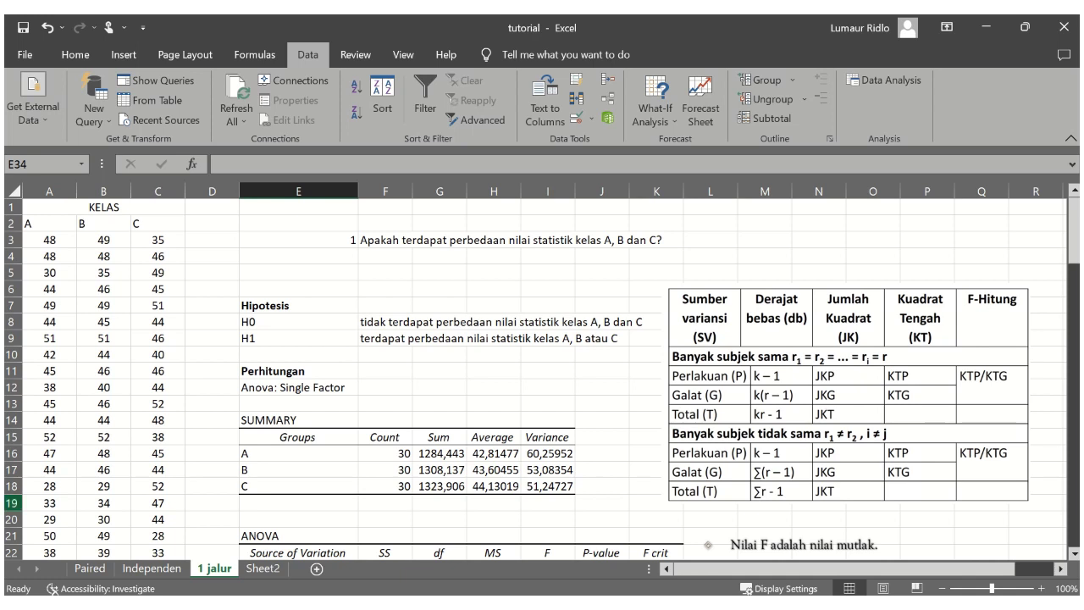
right_click(370, 319)
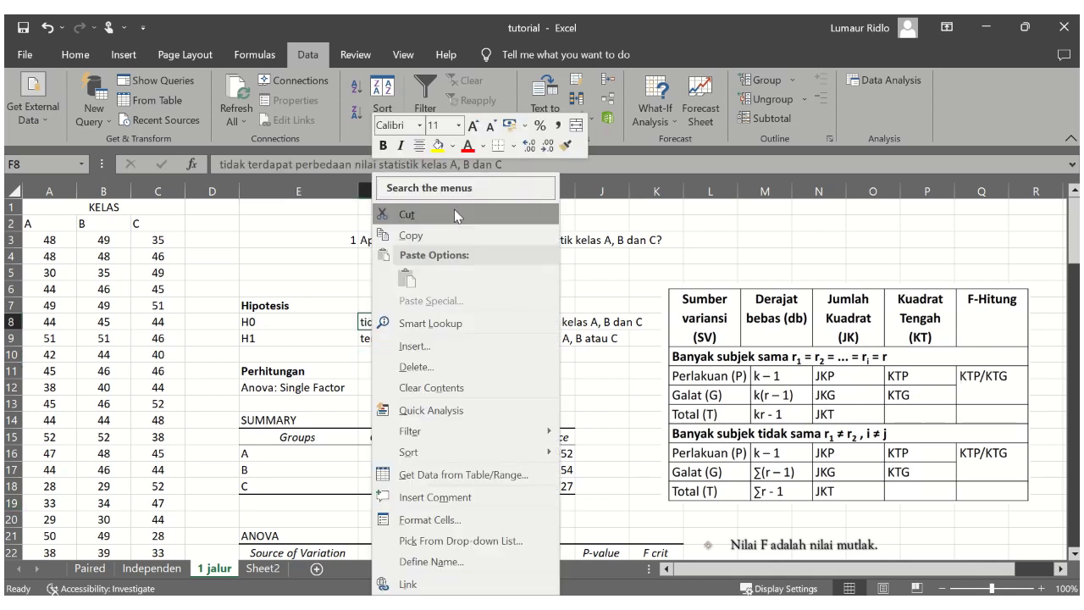
click(431, 228)
scroll(307, 450, down, 8)
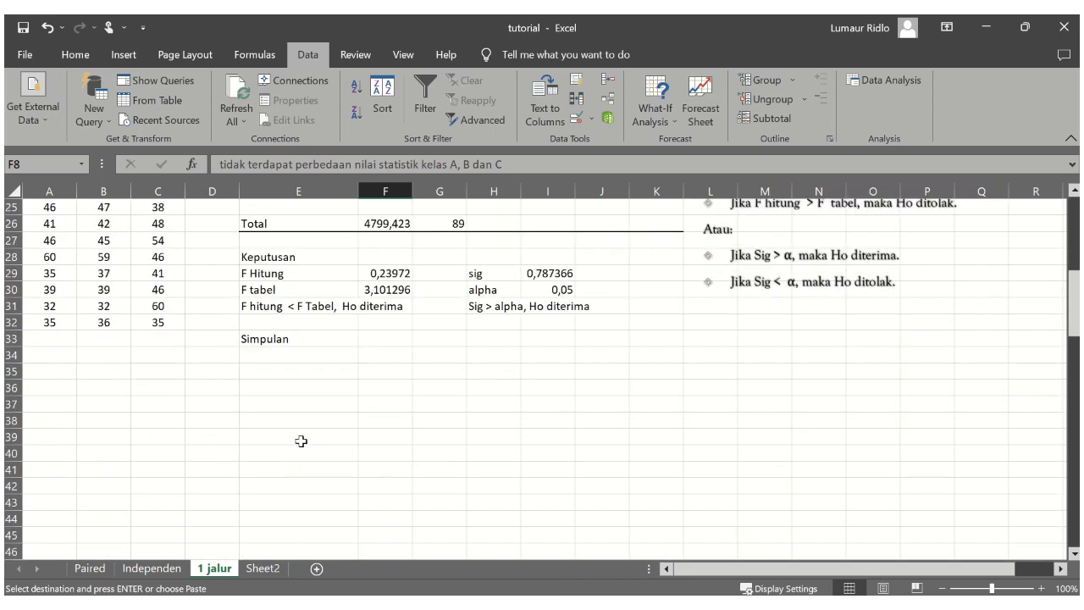
right_click(267, 360)
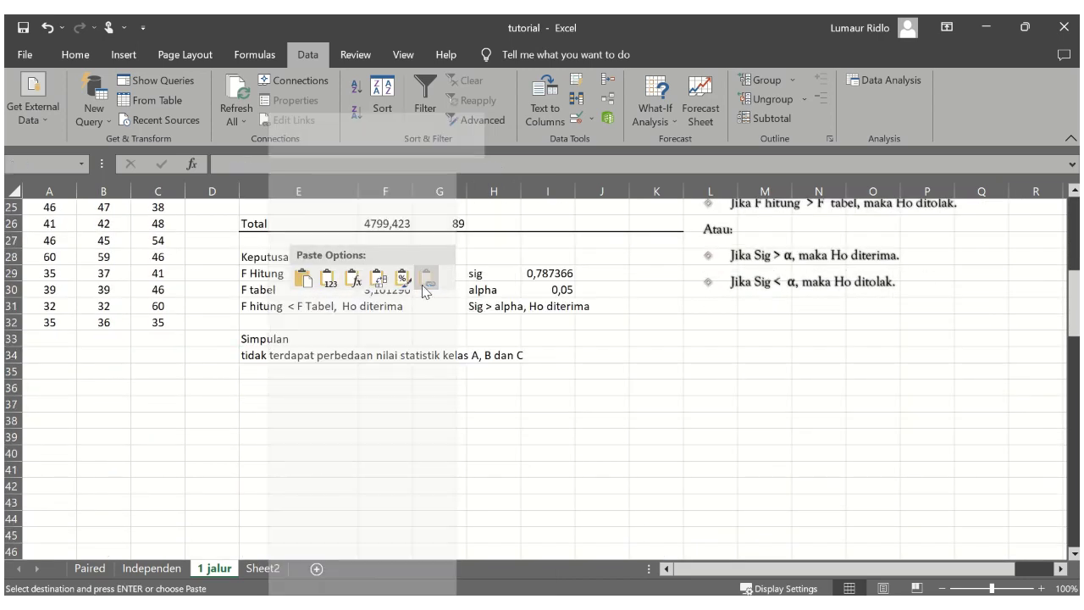
click(425, 285)
scroll(307, 366, up, 2)
scroll(309, 366, up, 3)
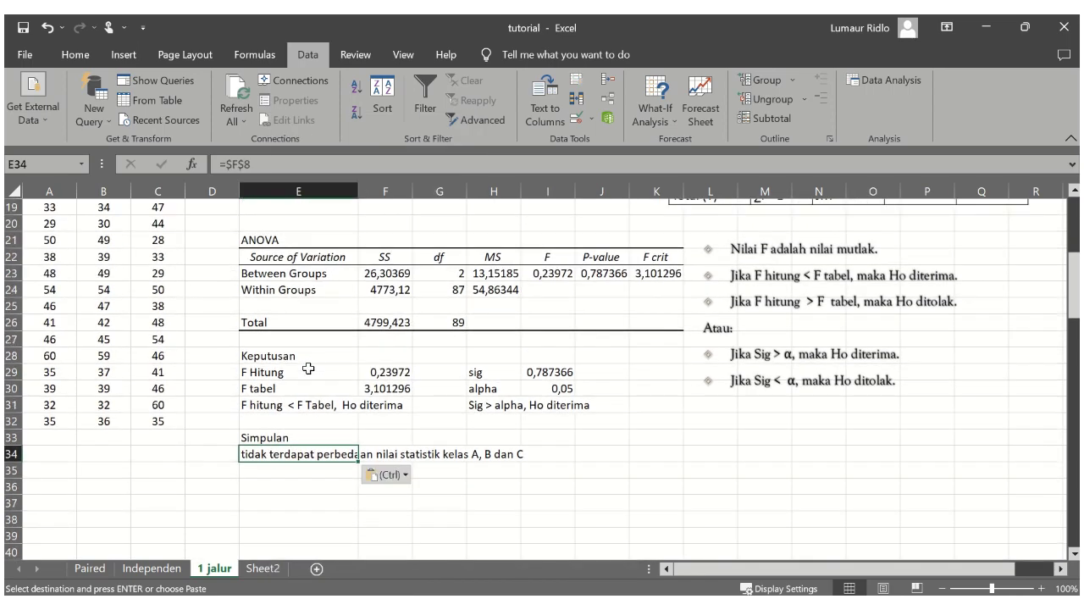
scroll(307, 370, down, 1)
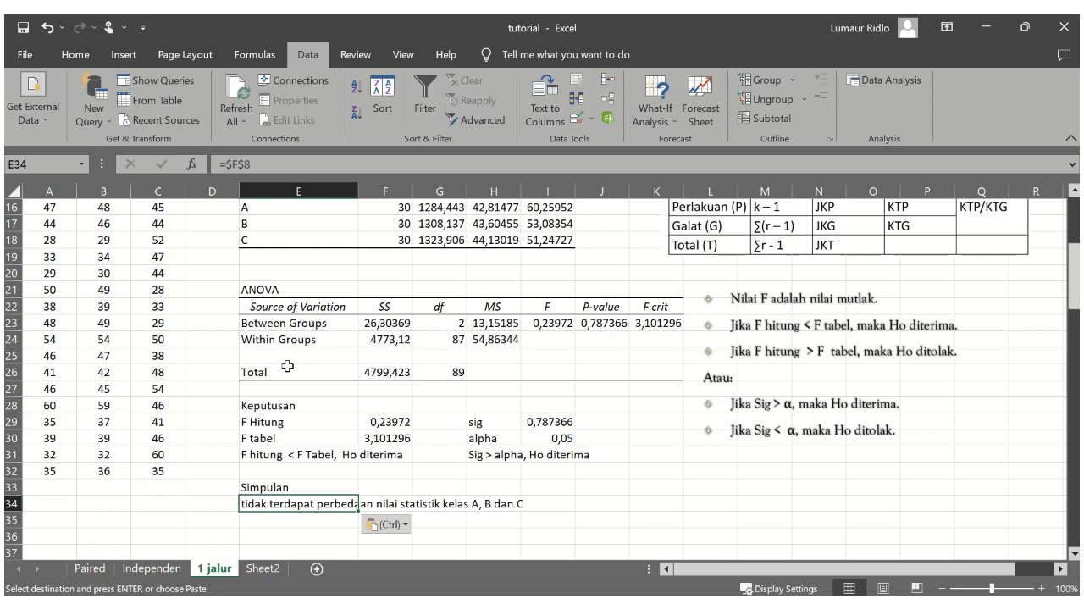
scroll(297, 366, up, 2)
scroll(292, 366, up, 4)
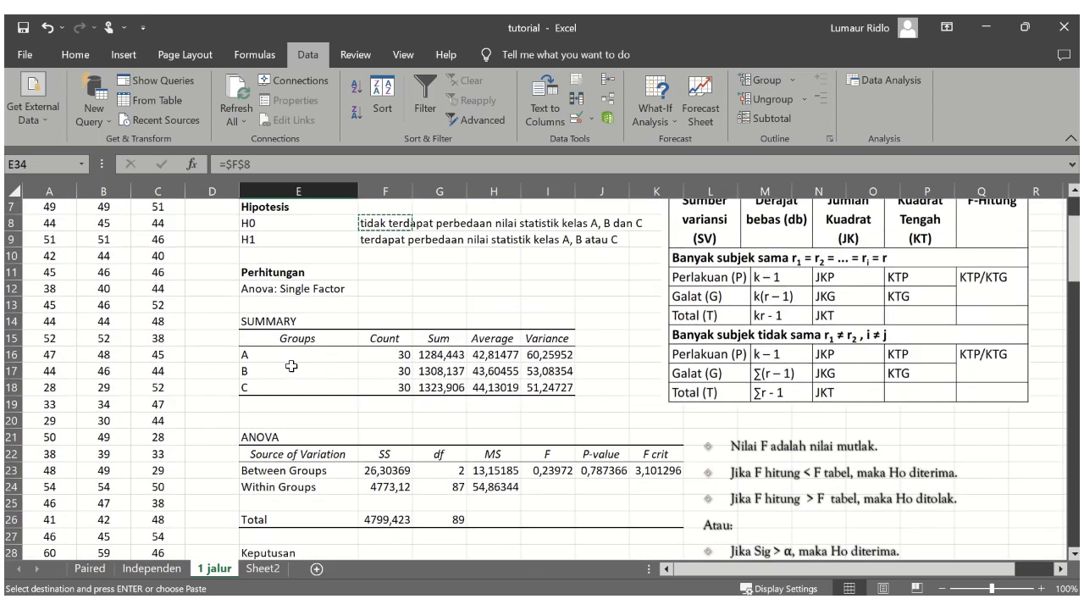